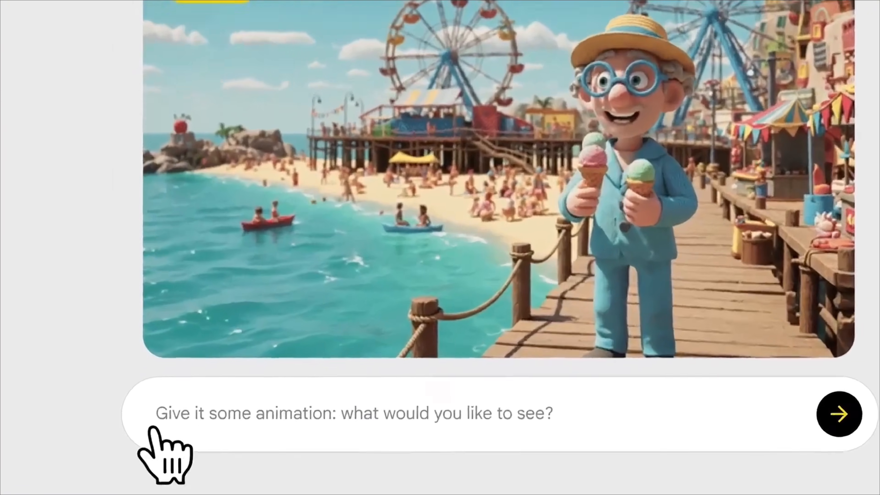
Step: Animate the old man's pier image with the prompt "the old man happily eats his sweet treat" and play the generated video
click(148, 443)
text(the old man happily eats his sweet trea)
text(treat)
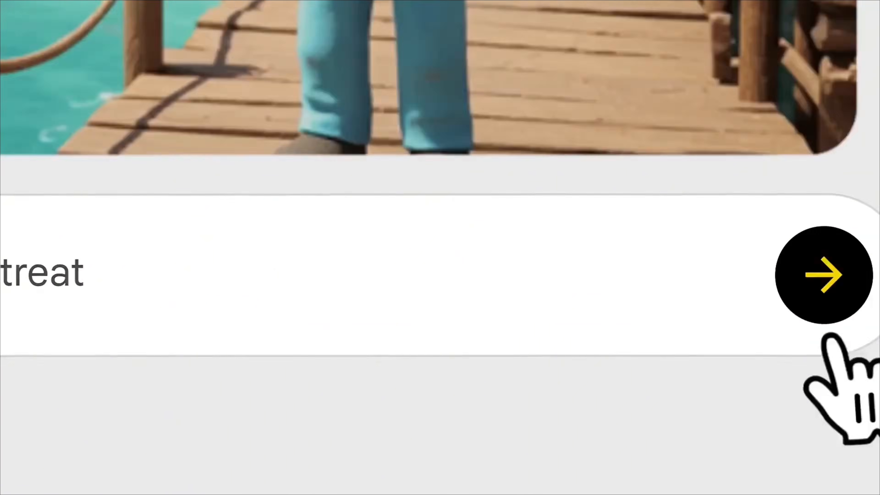
click(821, 276)
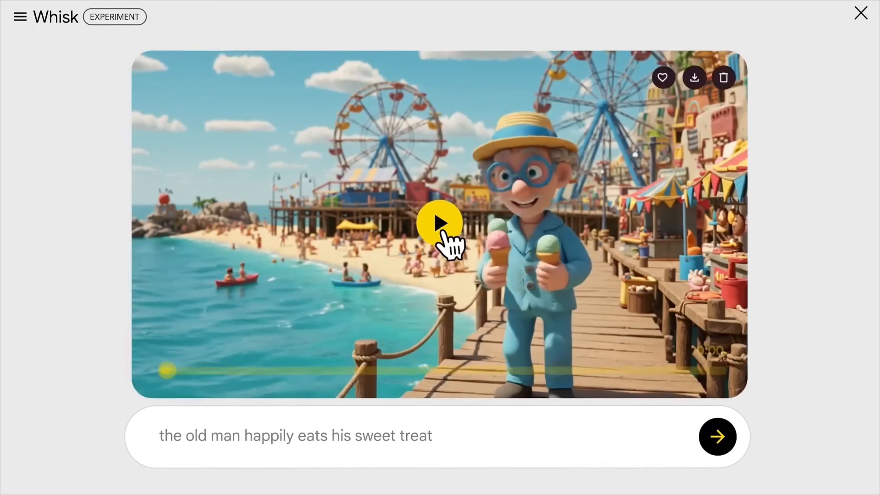
click(439, 223)
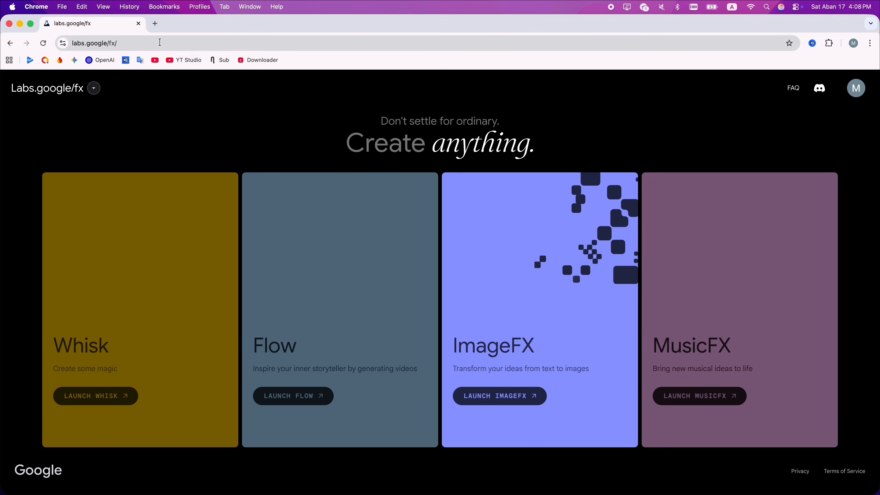
Step: Launch Whisk from labs.google/fx, enter the tool and expand its subject, scene and style image area
click(161, 43)
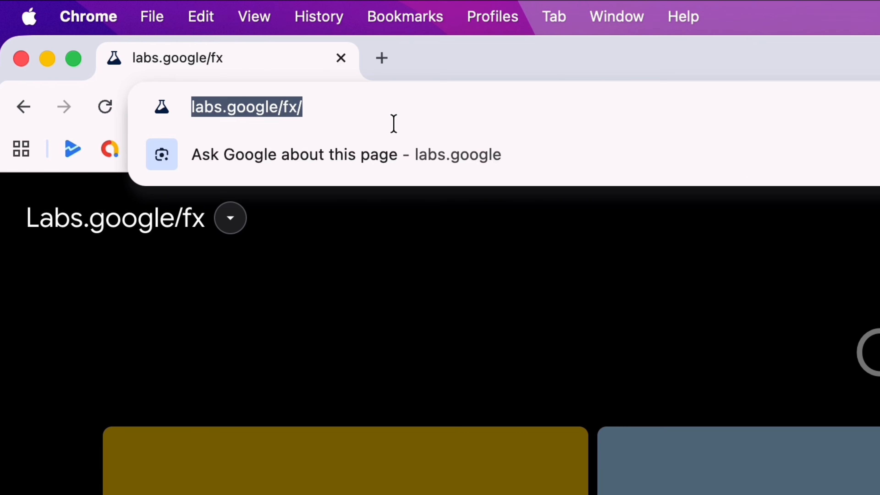
click(415, 350)
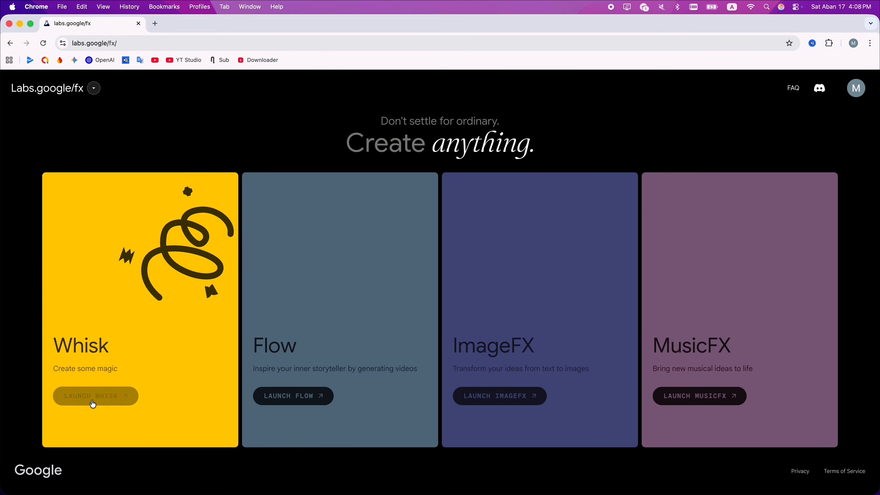
click(93, 398)
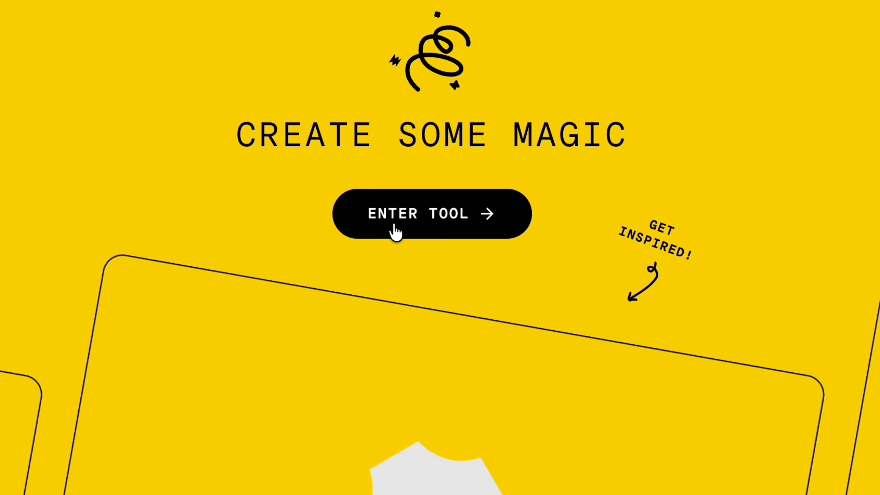
click(404, 214)
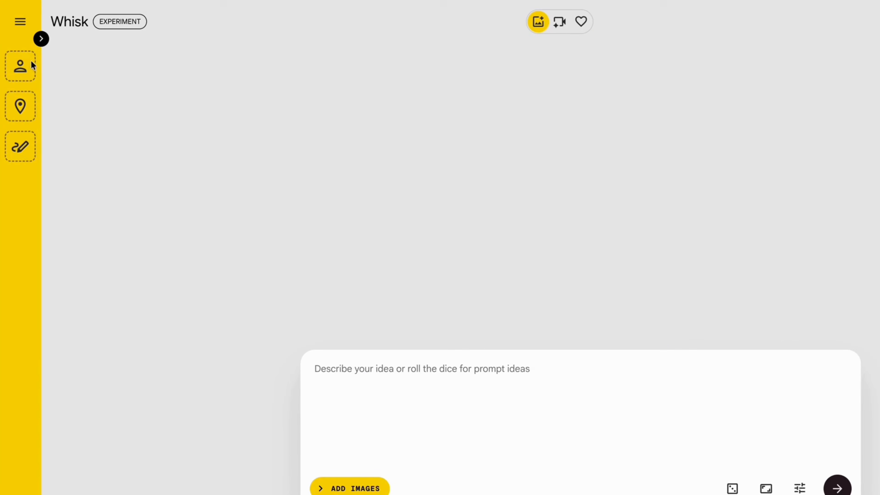
click(39, 37)
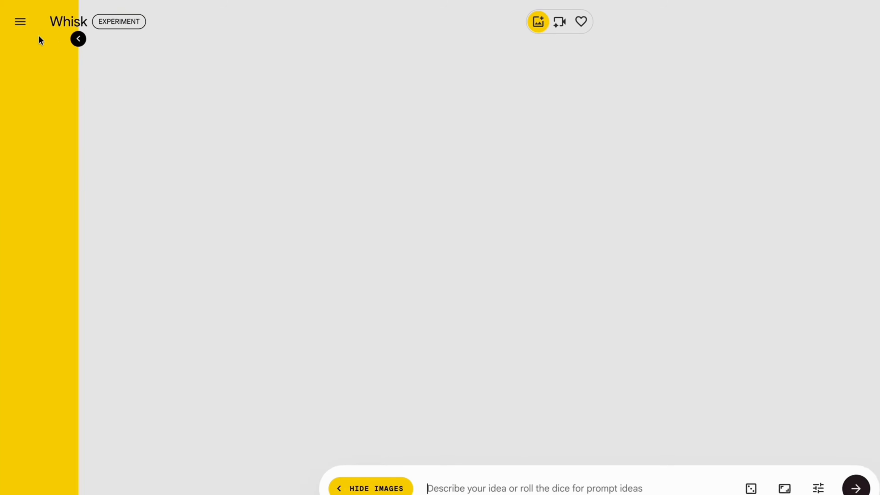
Step: Add a random subject image and delete it
double_click(22, 66)
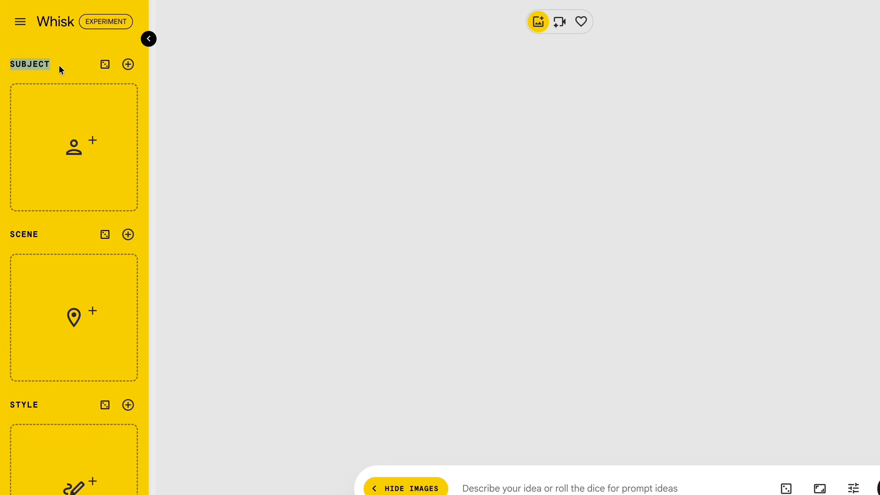
click(105, 66)
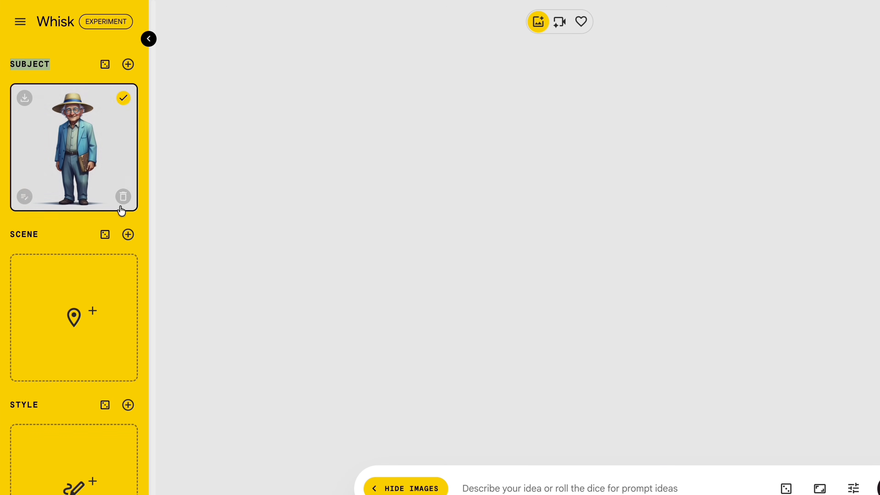
click(122, 200)
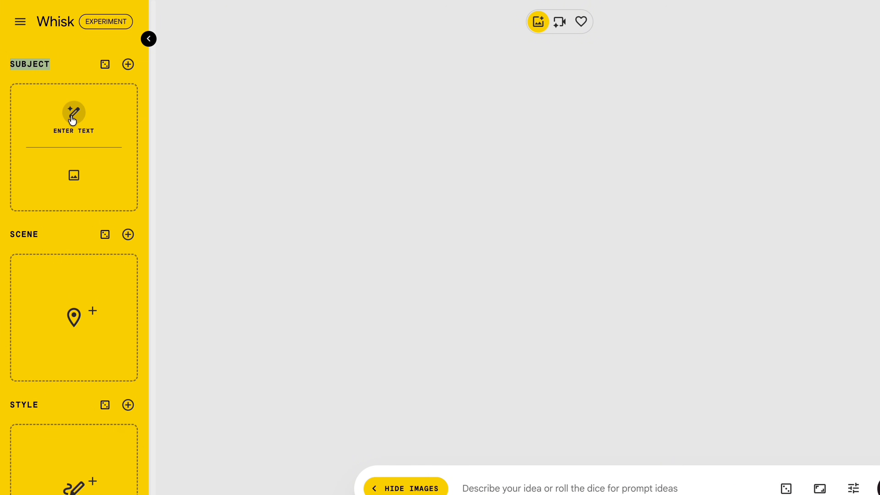
Step: Start a subject image prompt with "Medium shot of a young woman with shoulder-length curly brown hair. She is wearing thin-rimmed"
click(75, 114)
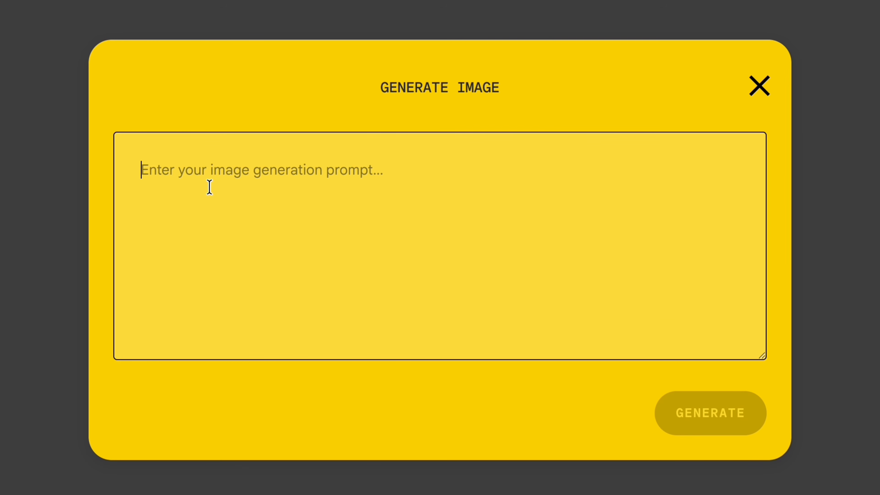
text(Medium shot of a young woman with shiulder-length)
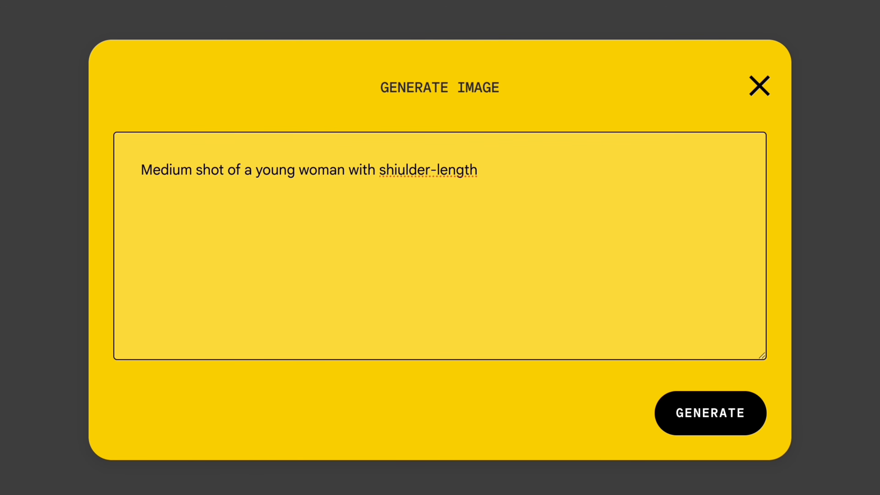
key(Left)
key(Left)
key(Left)
key(Left)
key(Left)
key(Left)
key(Left)
key(Left)
key(Left)
key(Left)
key(Left)
key(Left)
key(BackSpace)
text(own hair. She is wearing thin)
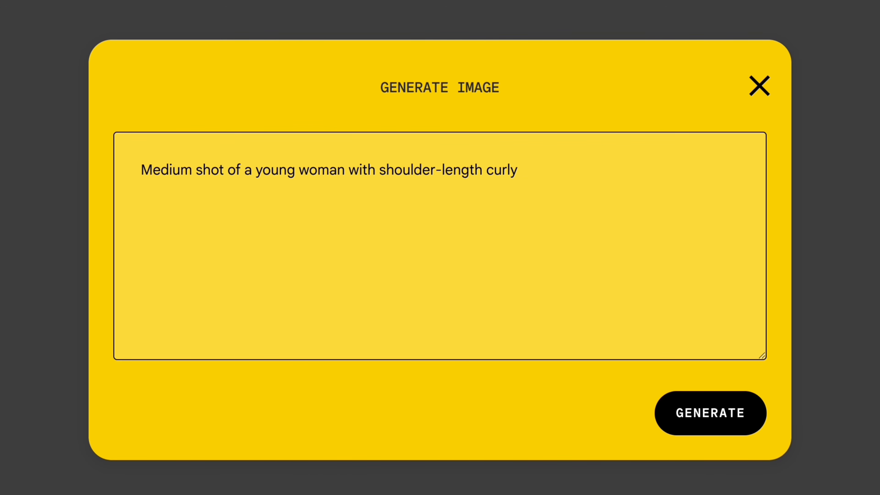
text(-rimmed )
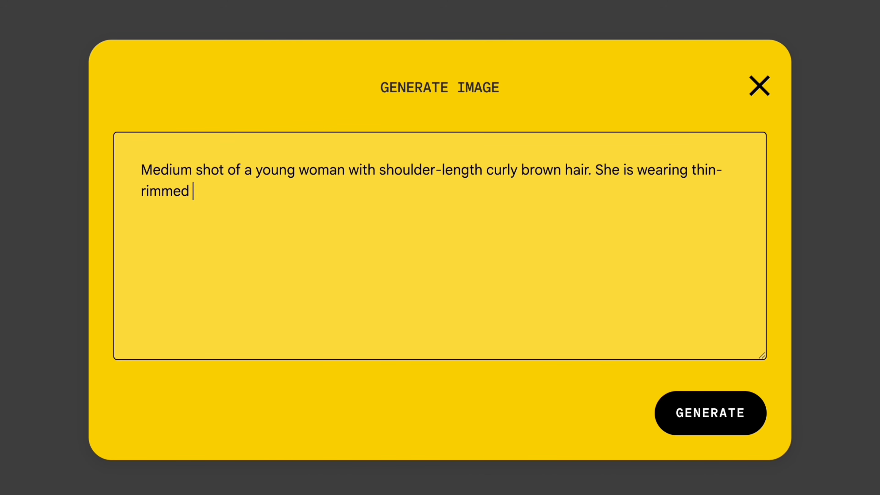
Step: Continue the prompt with "round glasses and a grey goodie covered in colorful graphic splatters (as if paint was spilled"
text(round glasses and a grey goodi)
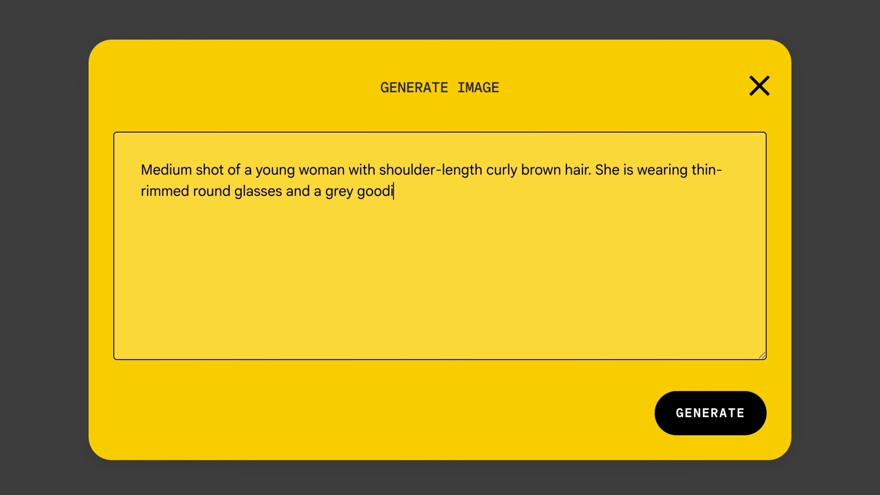
text(e covered in colorful graphic splatters (as if paint was spilled)
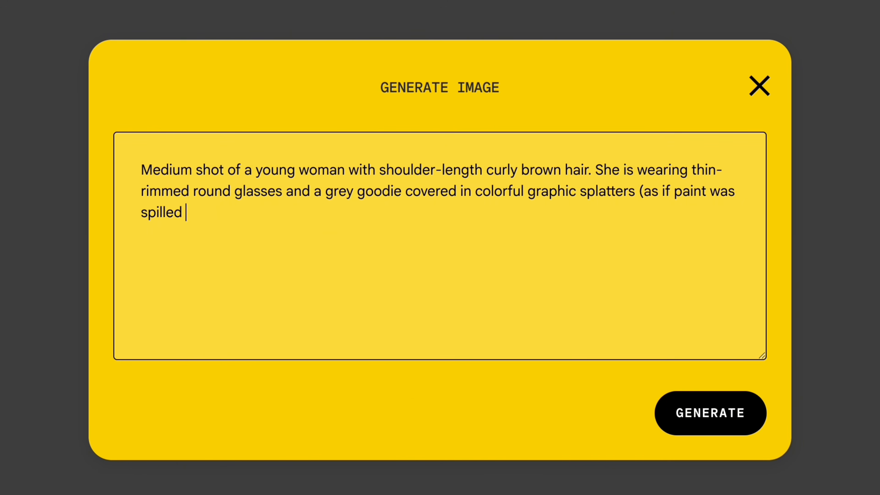
Step: Finish the prompt with "on it). She looks at the camera with confidence and a slight smile" and generate the subject image
text( on it). She looks at the camera with confide)
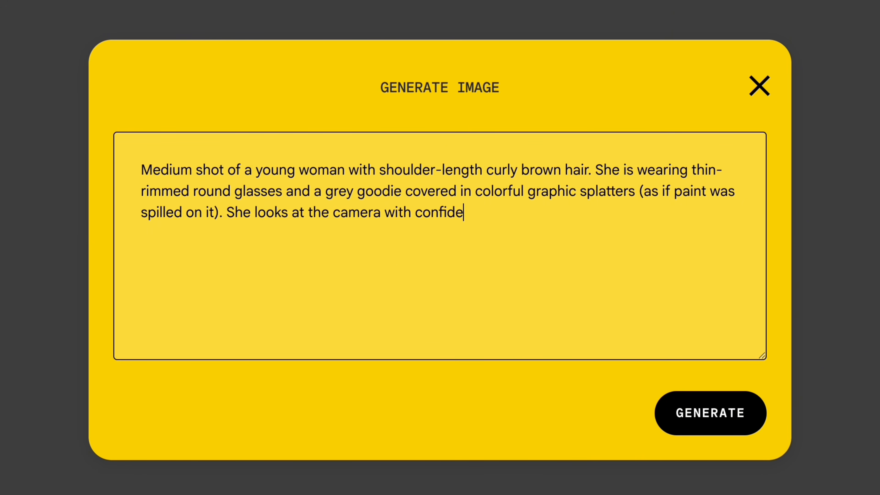
text(nce and a slight smile)
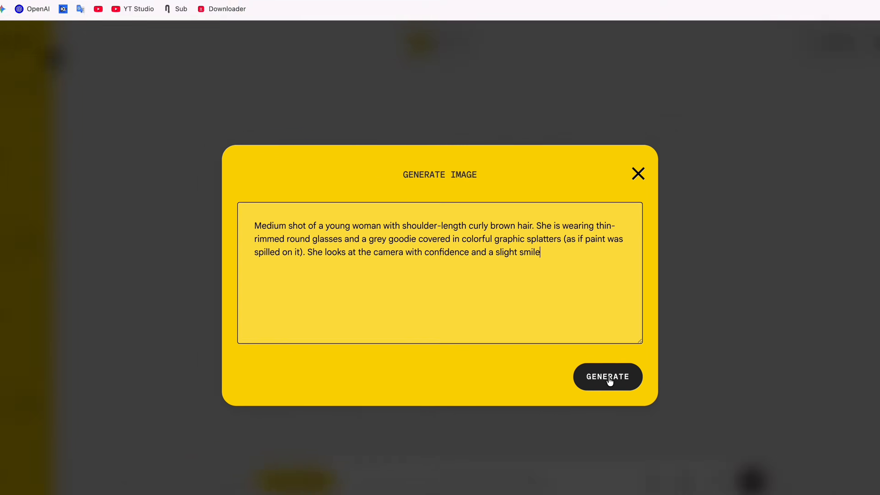
click(759, 426)
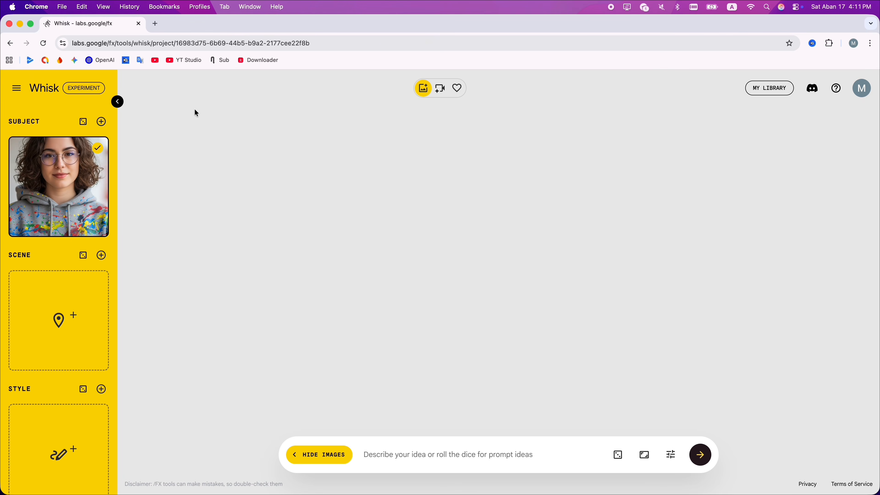
Step: Edit the generated subject image with the instruction "Remove her glass and make her eyes blue"
mouse_move(60, 162)
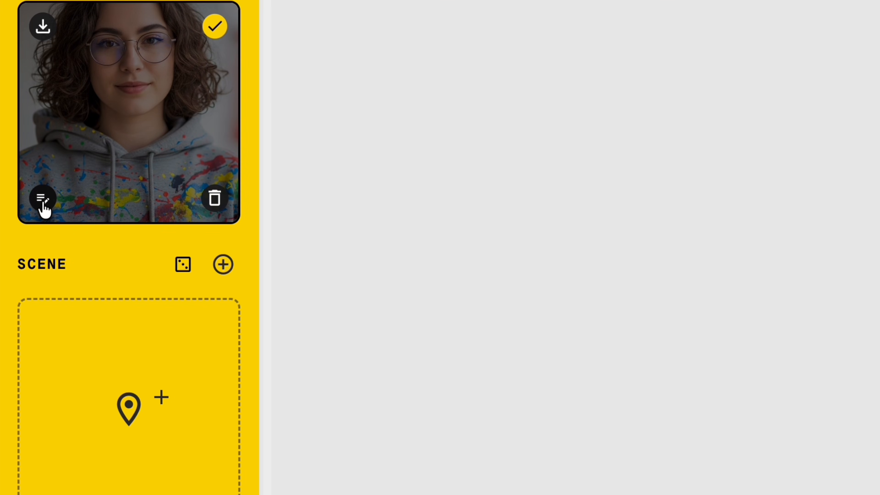
click(41, 204)
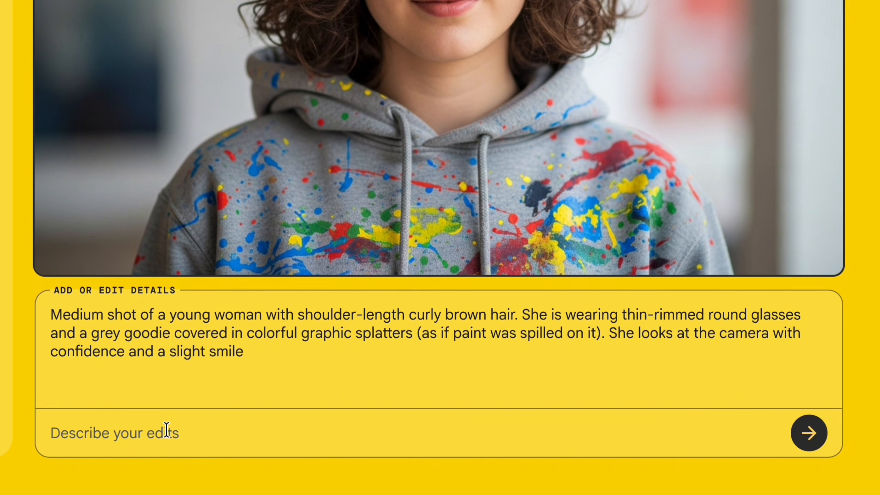
text(Remove her glass)
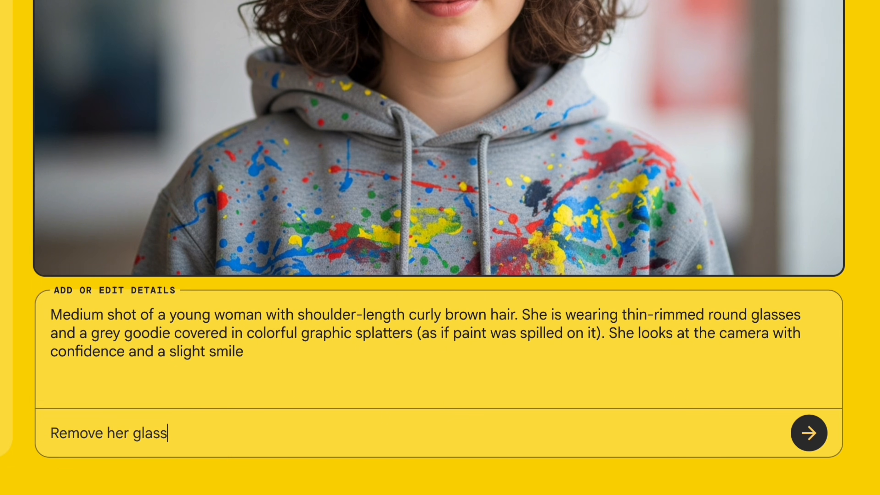
text( and make her)
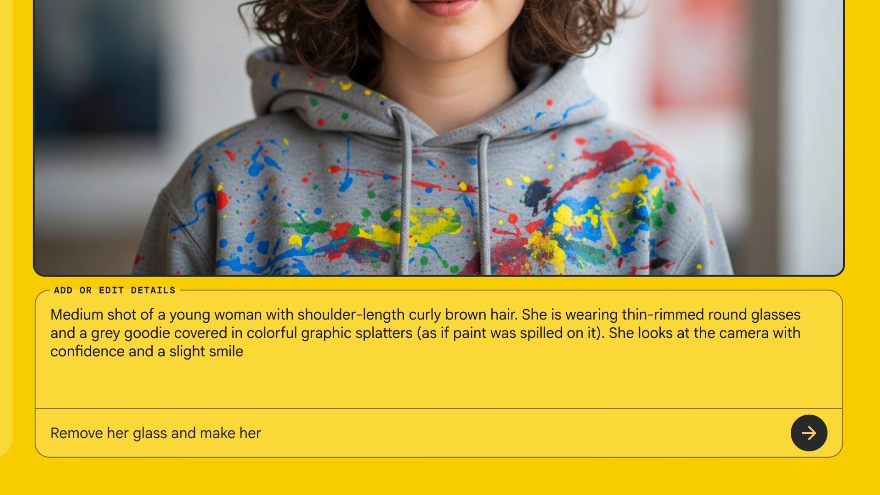
text( eyes blue)
click(809, 433)
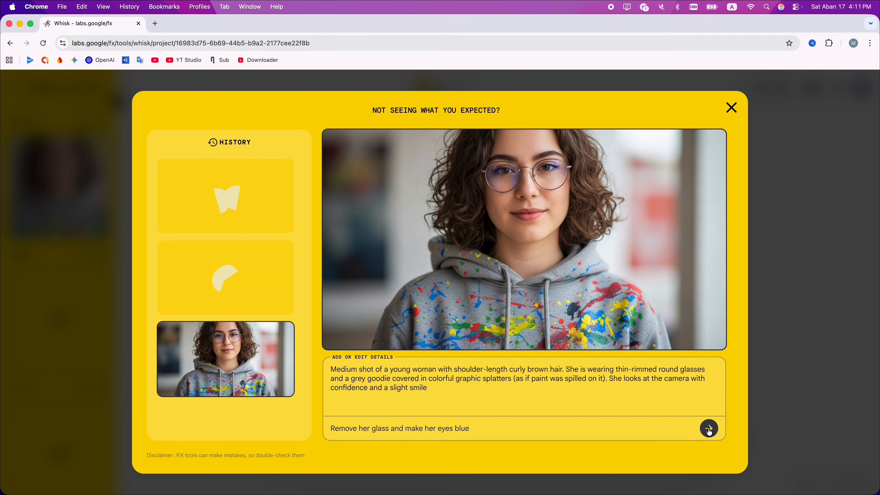
Step: Compare the two edited versions in the subject's history, choose the second one and close the editor
click(244, 205)
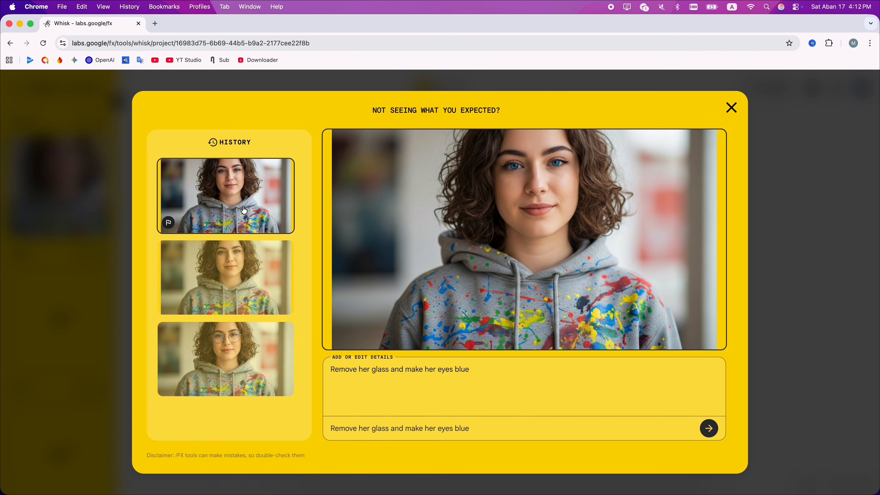
click(242, 273)
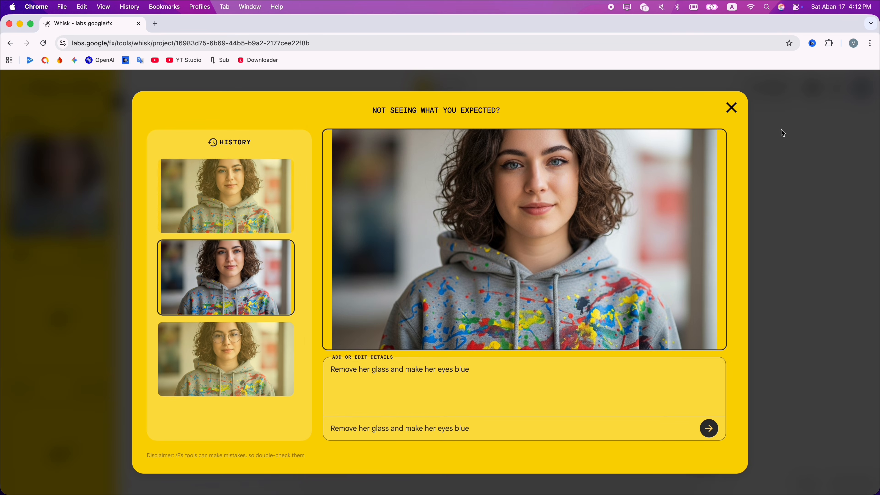
click(732, 112)
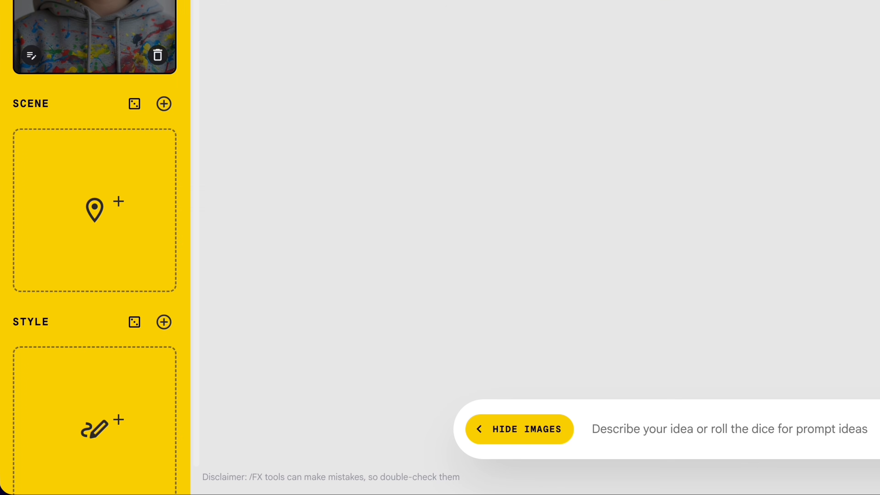
Step: Add two random scene images and delete both of them
click(137, 108)
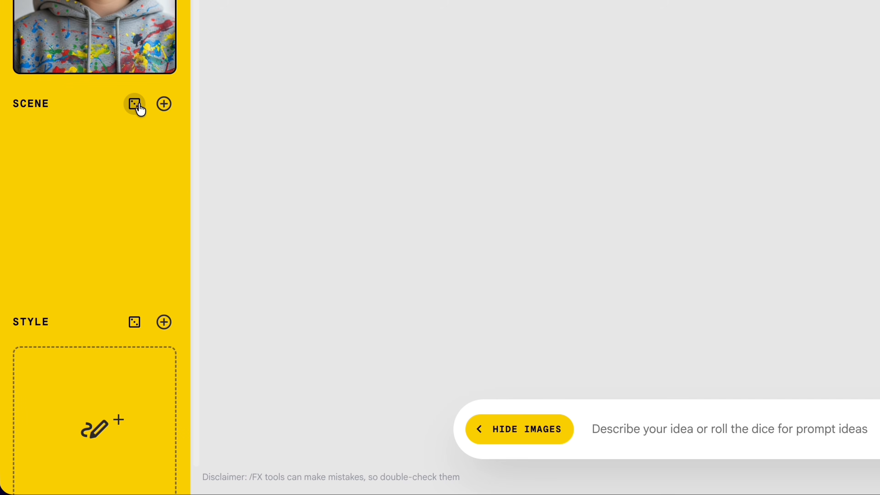
click(140, 110)
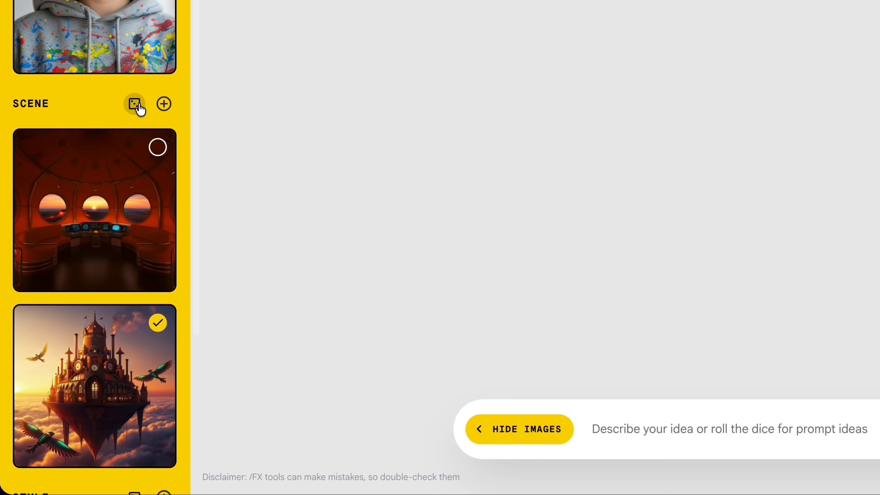
mouse_move(114, 285)
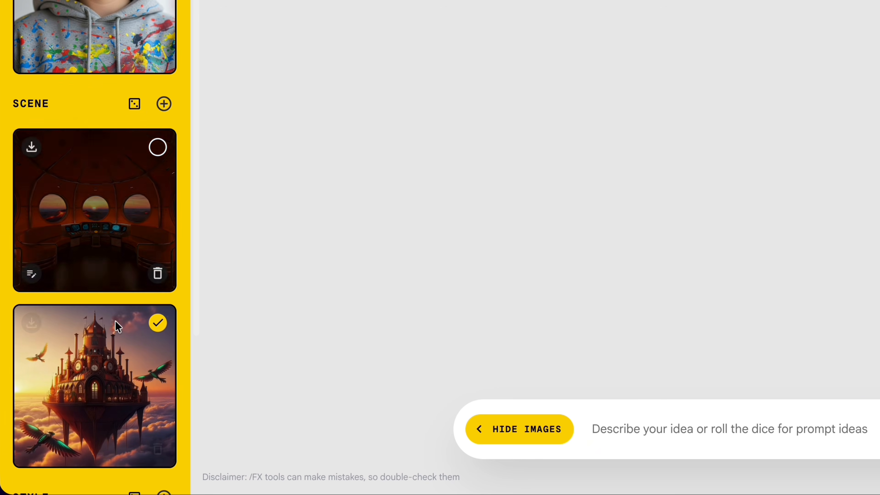
click(158, 449)
click(163, 280)
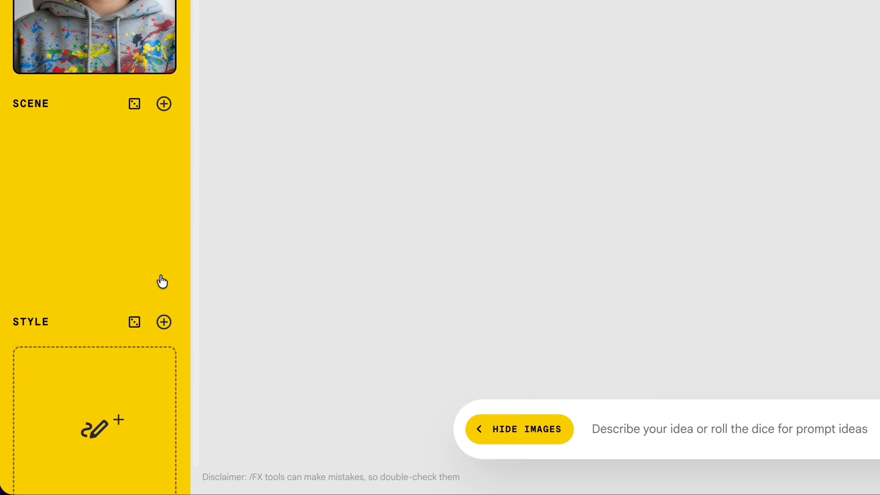
Step: Generate a scene image of a modern city street at night with a Christmas tree, and create images combining it with the subject
click(94, 176)
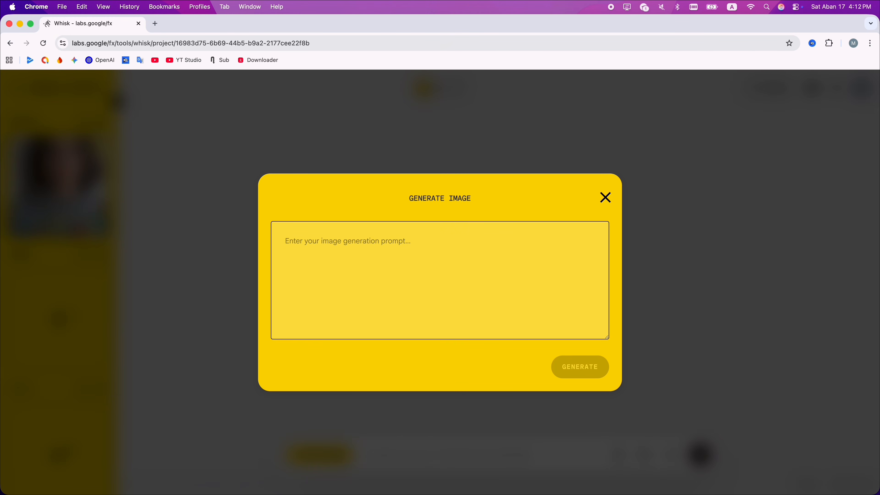
text(Modern Ne)
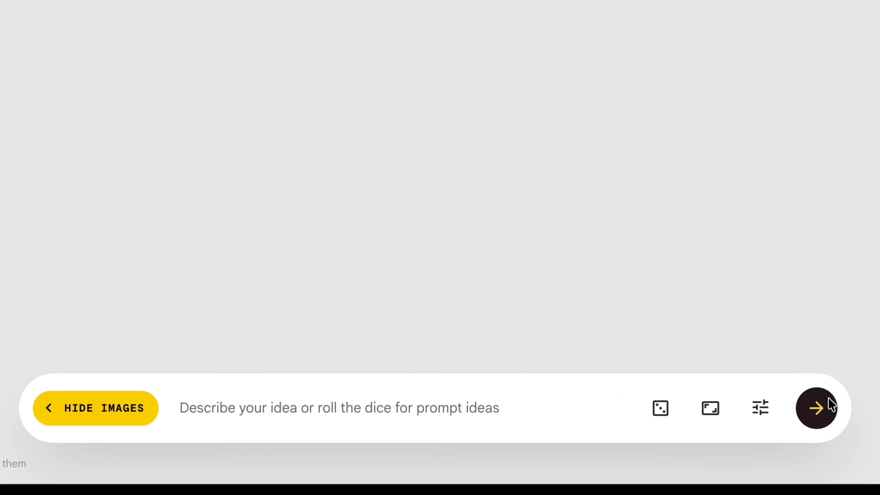
click(817, 417)
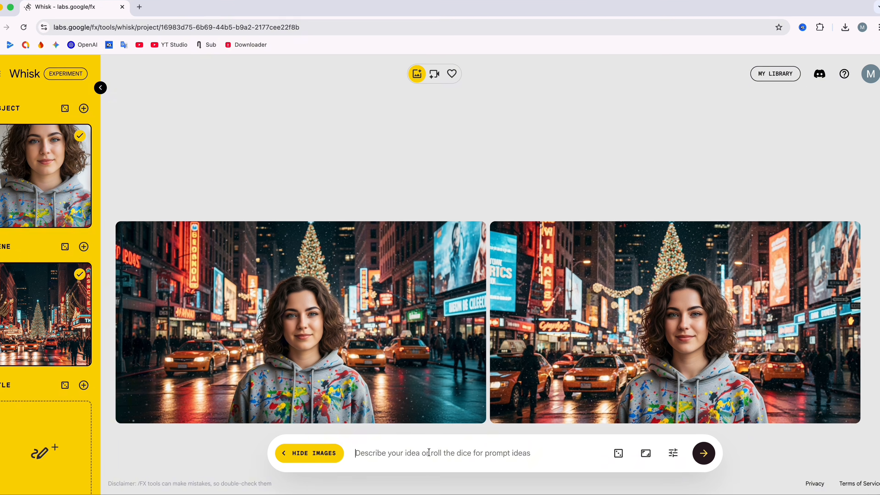
Step: Create images from the subject and scene with the prompt "She is standing and walking"
text(She is st)
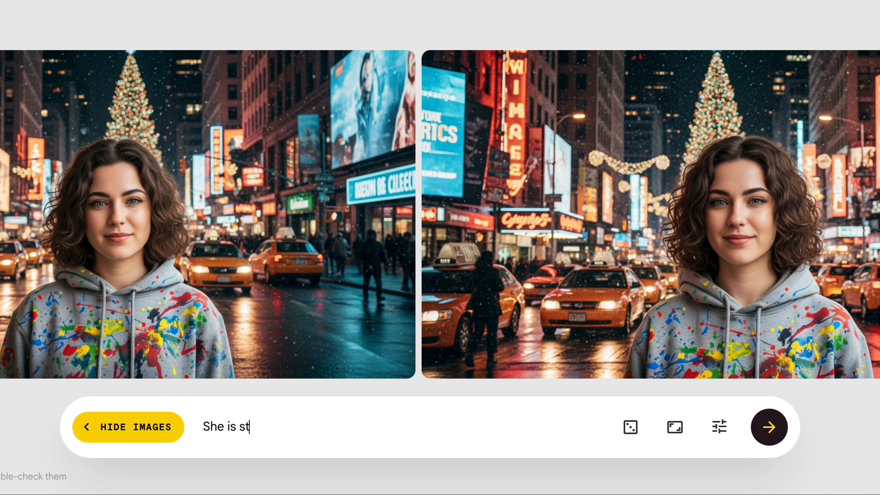
text(anding and walking)
key(Return)
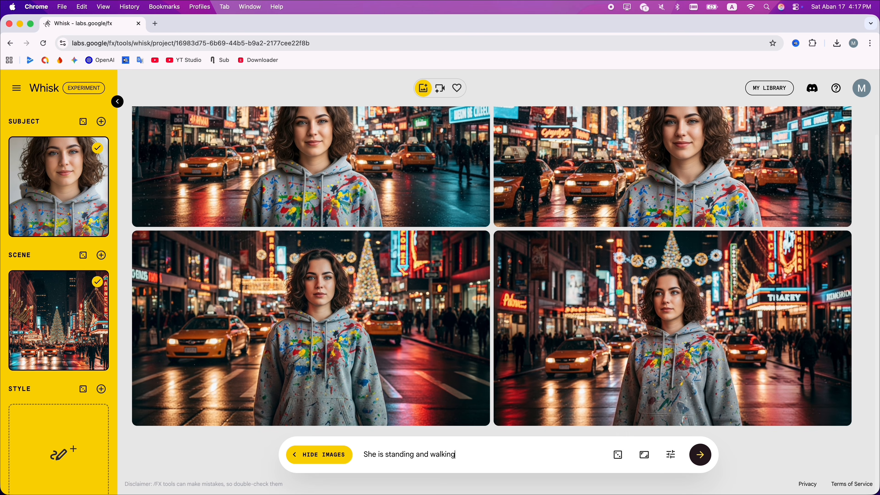
Step: Edit the subject with "A full body of her that wearing a black jacket at night light", choose one result and close the editor
mouse_move(78, 185)
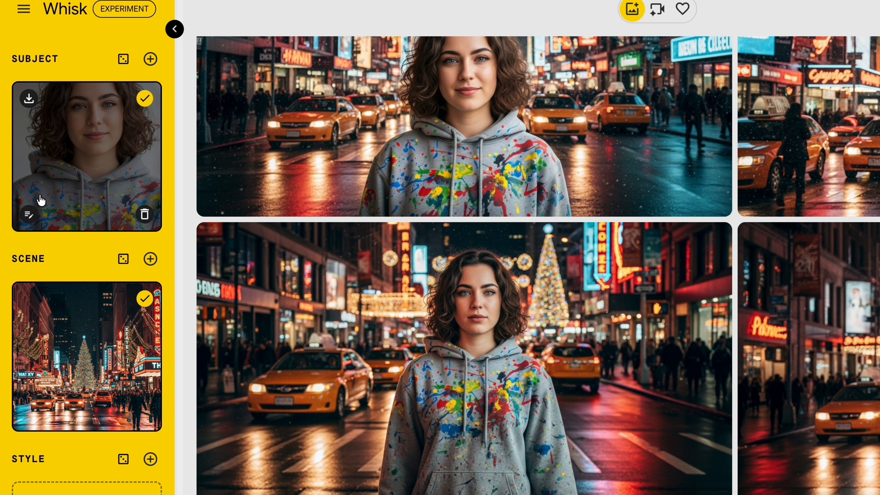
click(28, 215)
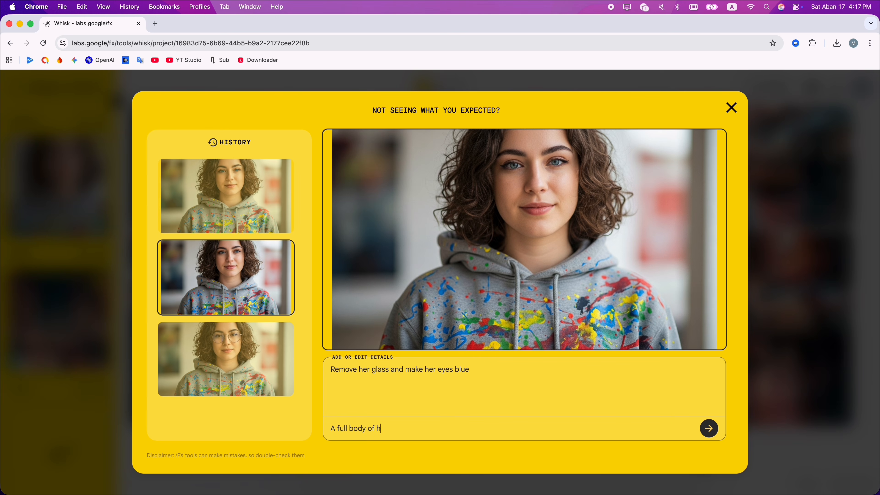
text(A full body of her that wearing a black jacke)
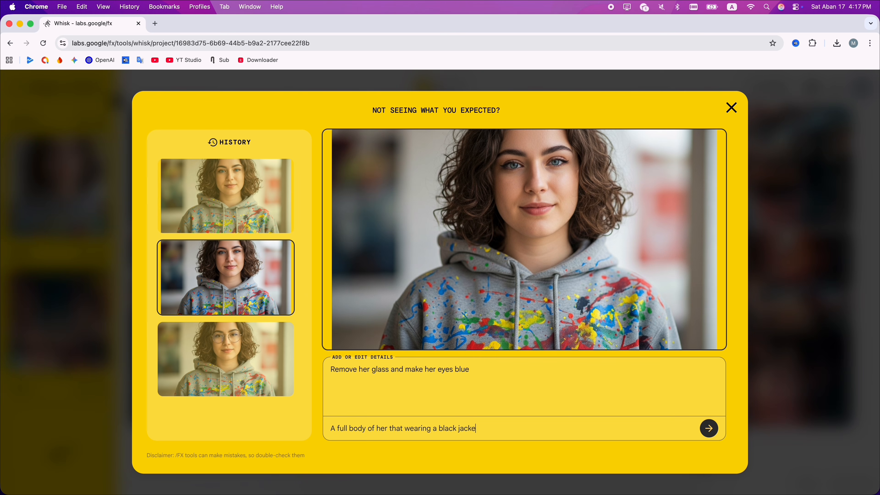
text(t at night light)
key(Return)
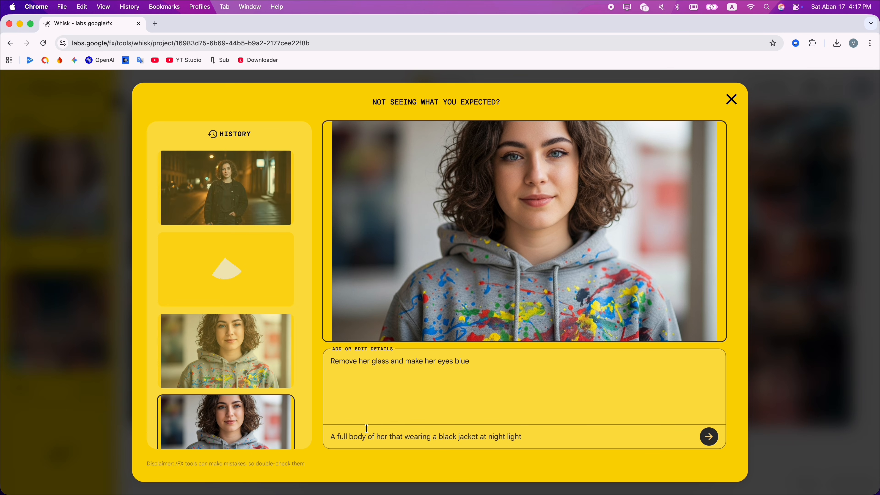
click(241, 200)
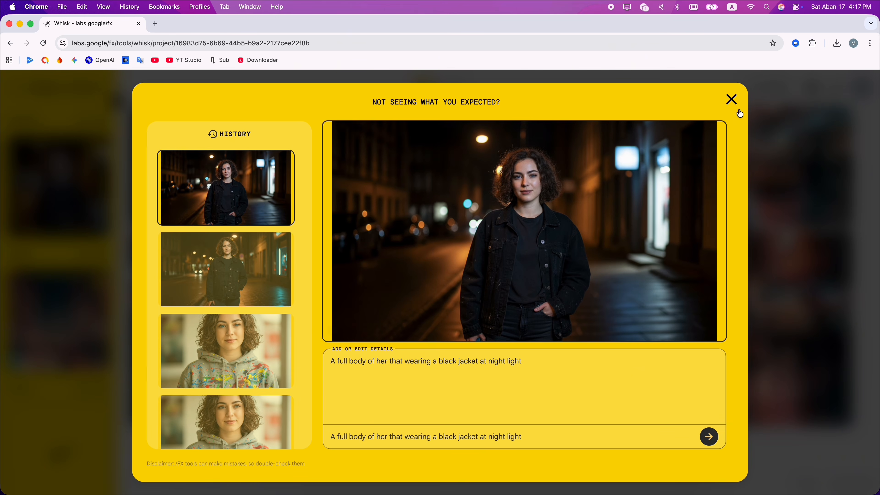
click(731, 102)
Step: Create a new set of images from the black-jacket subject with the same prompt and review them
click(702, 456)
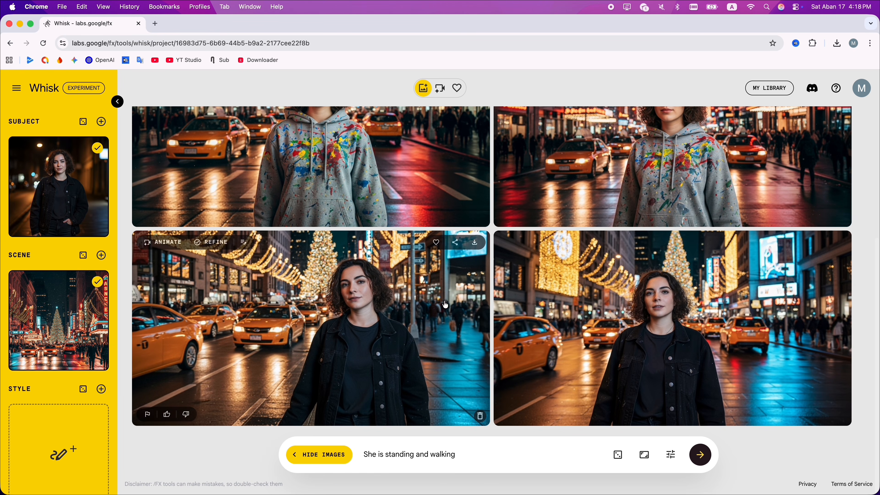
scroll(428, 301, up, 3)
scroll(427, 300, down, 3)
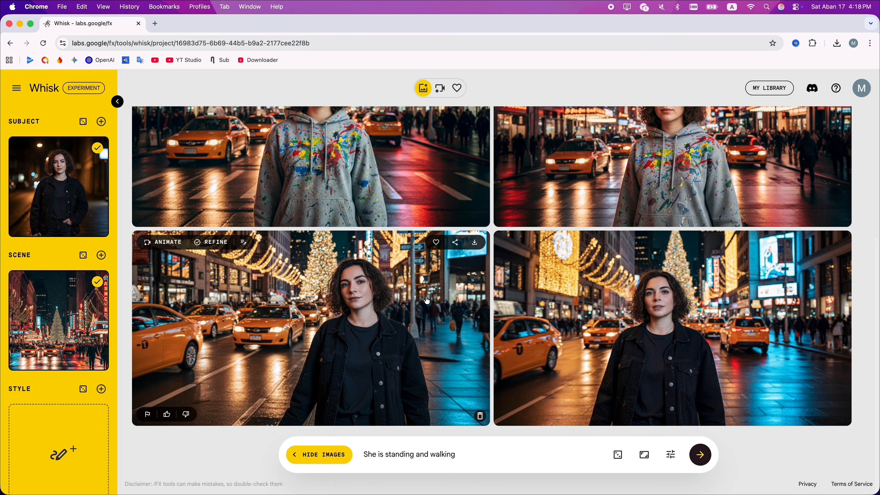
Step: Add two random style images and delete both of them
mouse_move(54, 432)
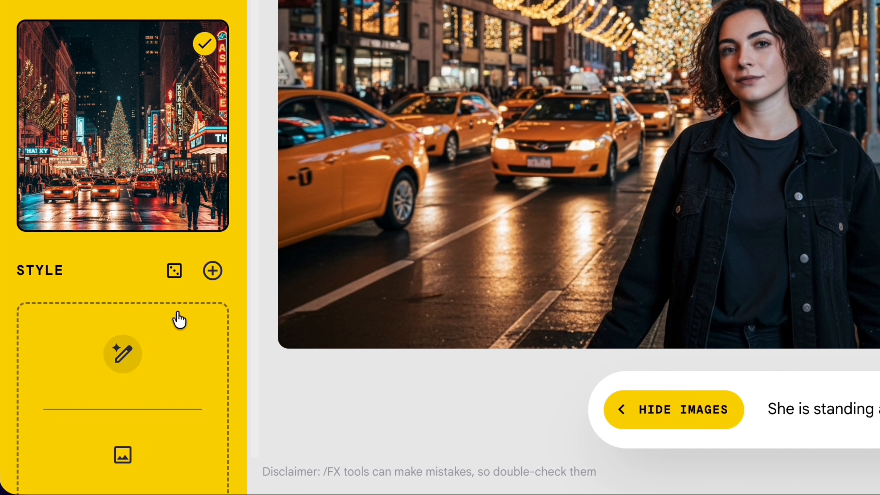
click(173, 273)
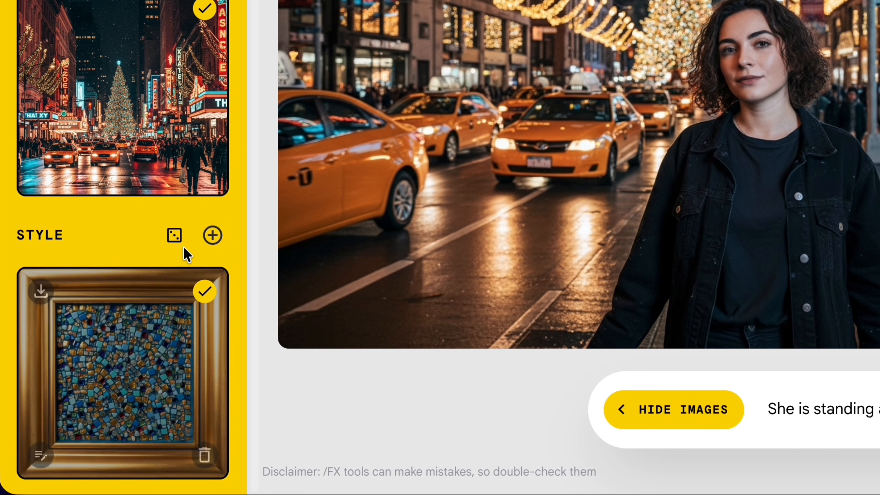
click(176, 239)
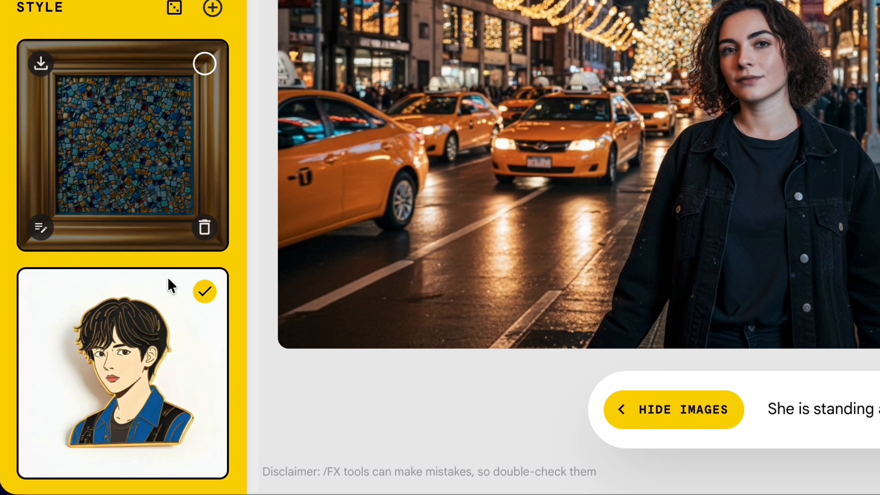
click(204, 454)
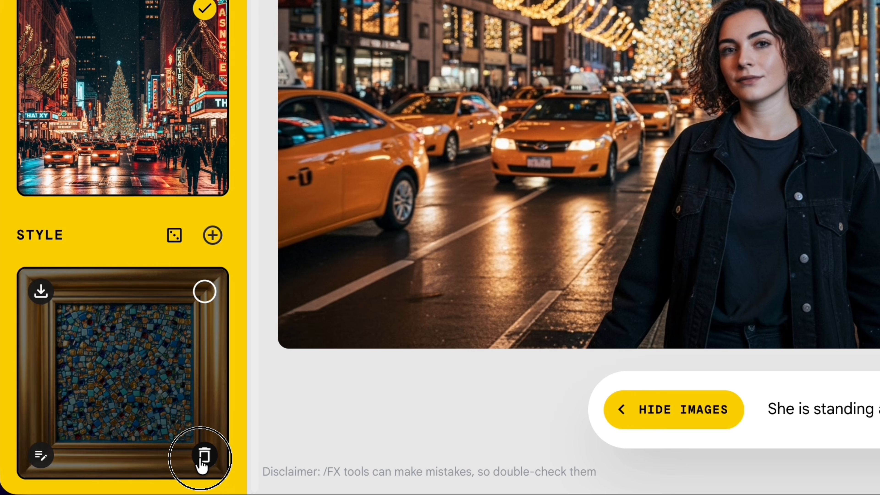
click(204, 453)
Step: Generate a style image from the prompt "ANime style"
click(114, 342)
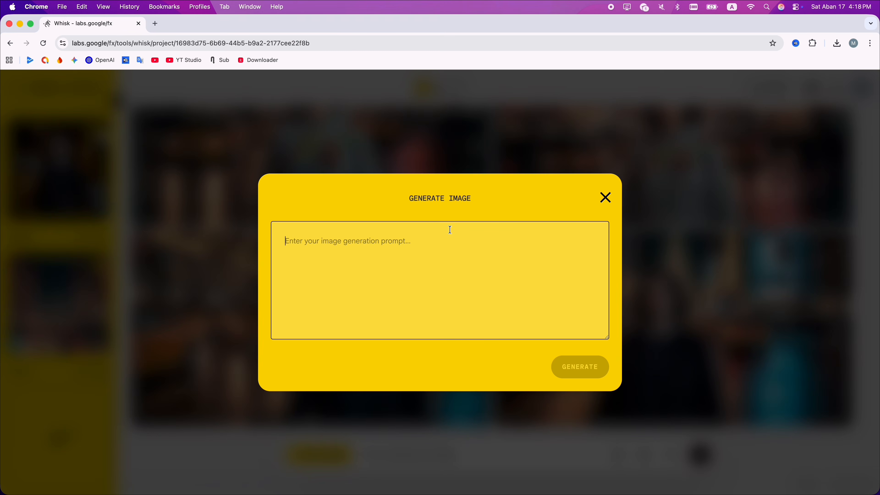
text(ANime style)
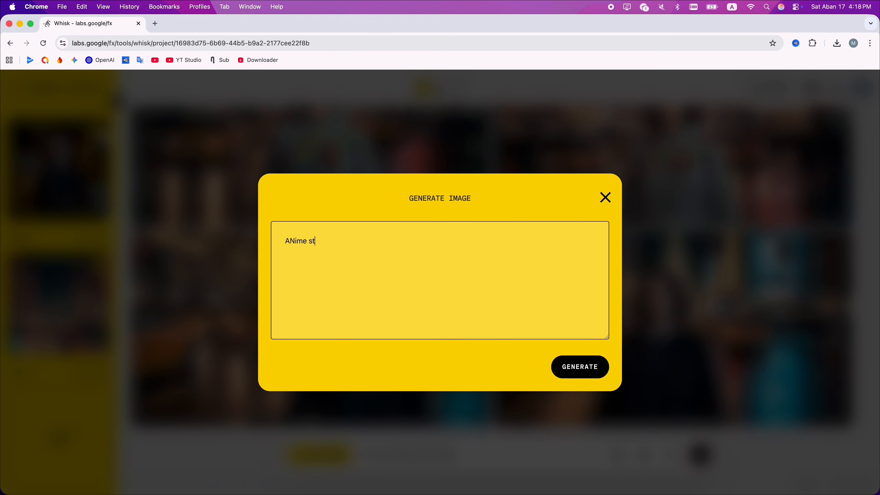
click(579, 372)
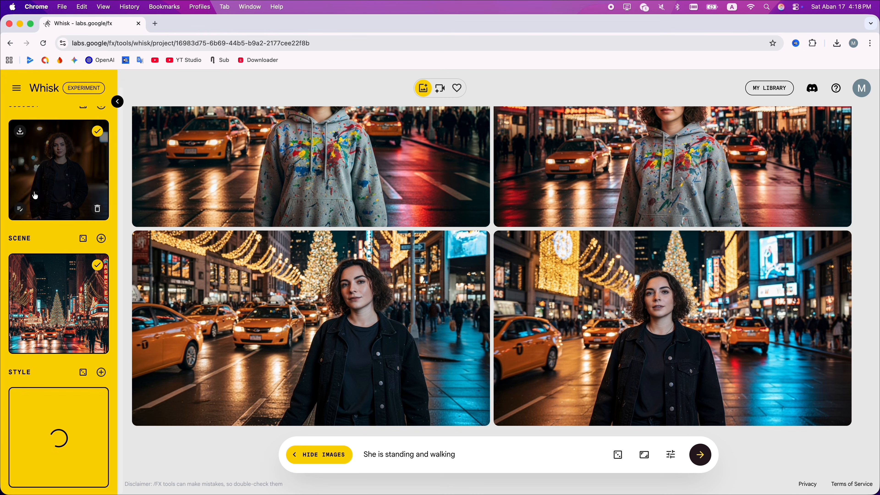
Step: Edit the subject with the instruction "make her eyes blue and wear a glass" and choose a version from its history
click(21, 209)
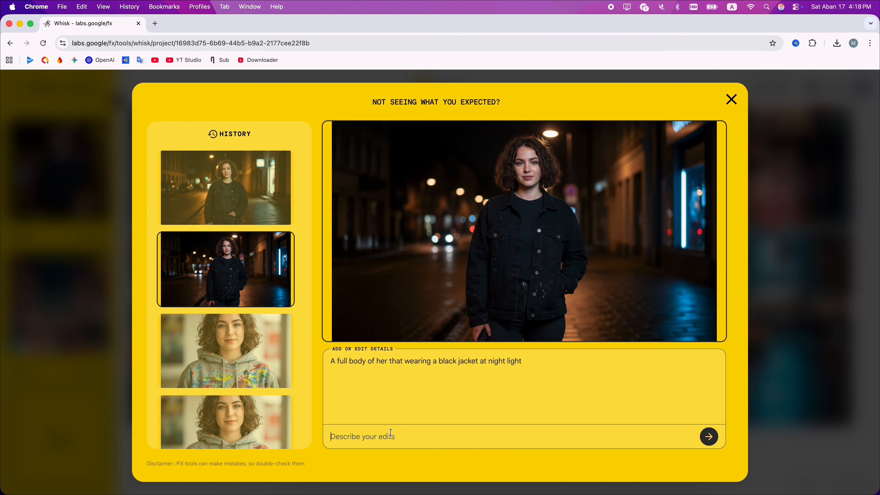
text(make her eyes blue and wear a glass)
click(709, 437)
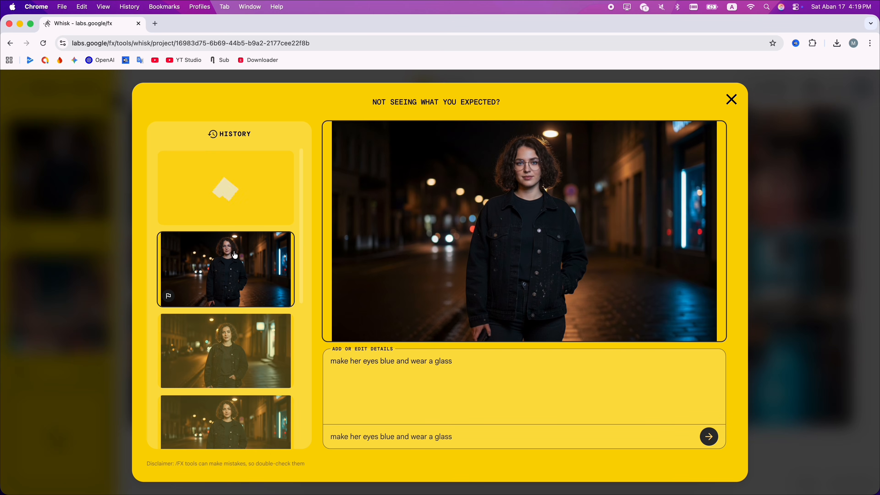
click(231, 209)
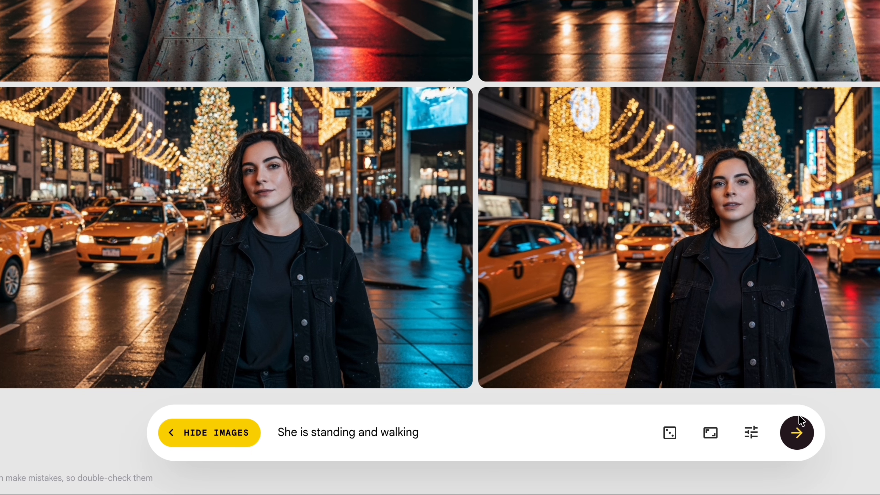
Step: Create images of the edited subject in the scene with the anime style, and create another set with the style deselected
click(798, 422)
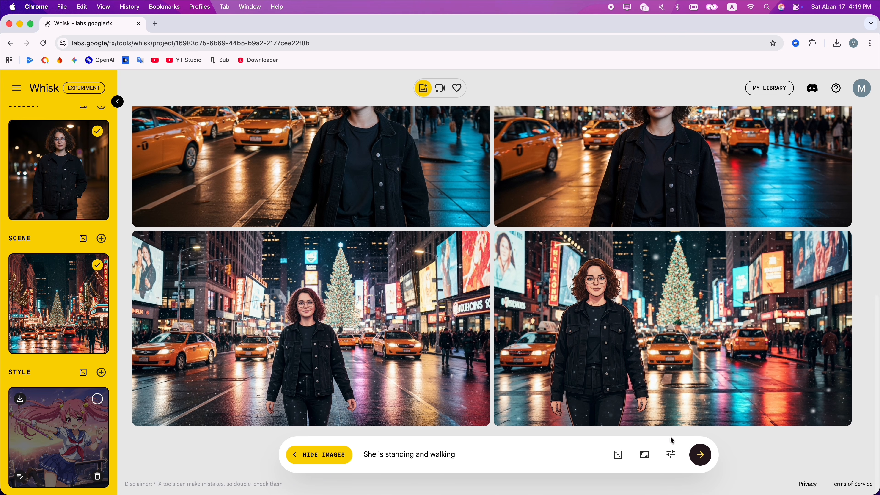
click(701, 455)
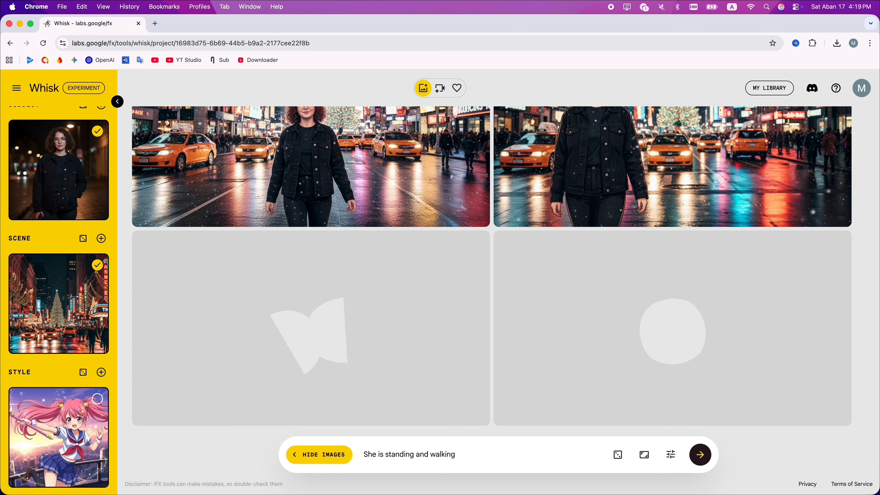
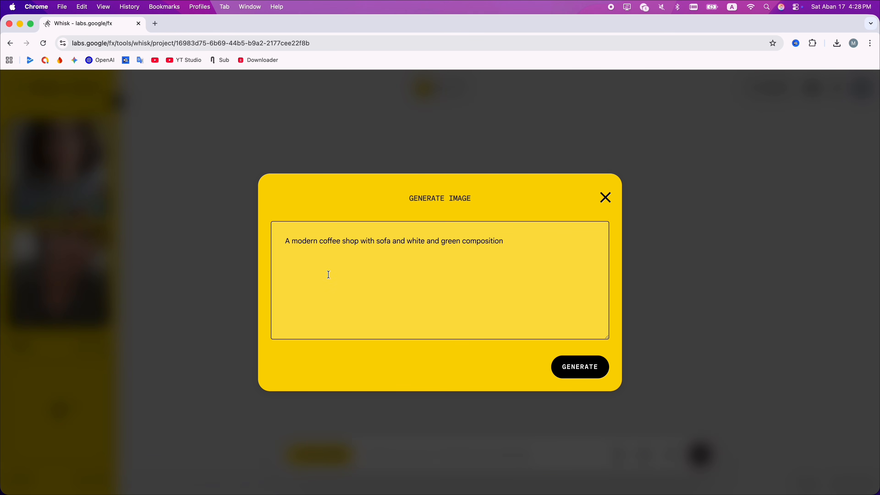
Step: Generate the scene "A modern coffee shop with sofa and white and green composition" and combine it with both subjects without a prompt
click(592, 368)
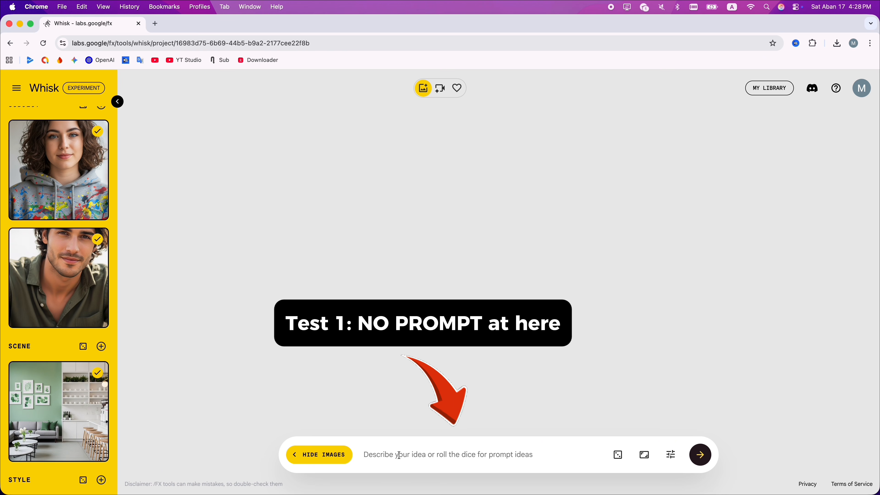
click(701, 454)
Step: Create images of both subjects with the prompt "They are sitting on sofa near each others and talking"
click(482, 455)
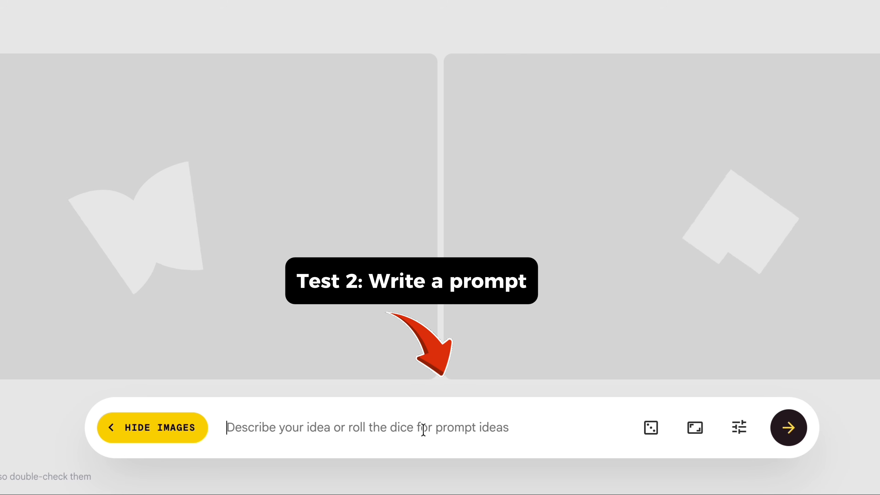
text(They are )
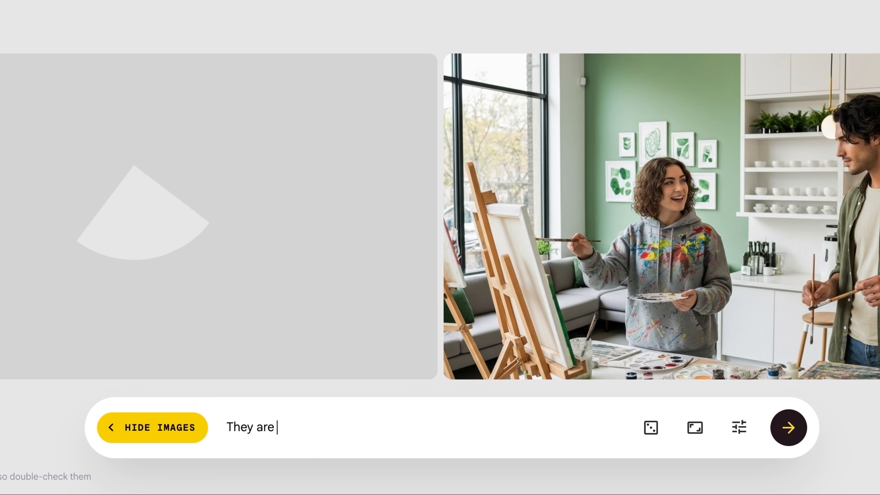
text(sitting on sofa near each others and talking)
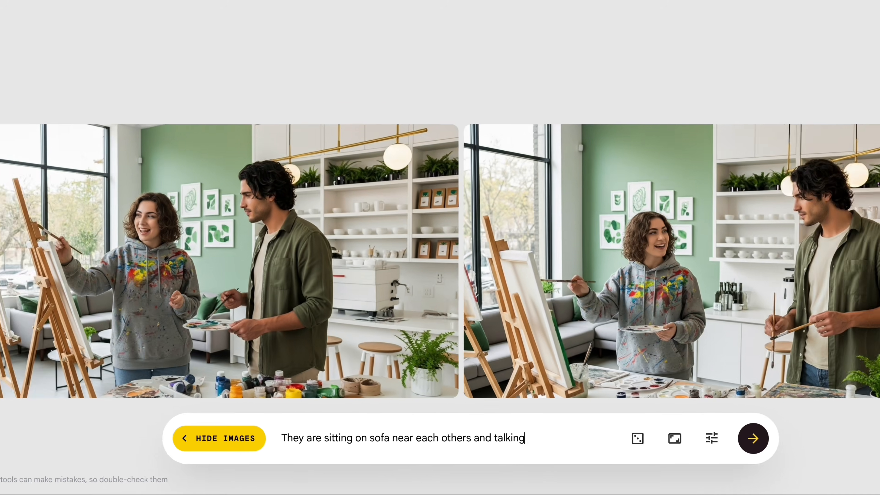
key(Return)
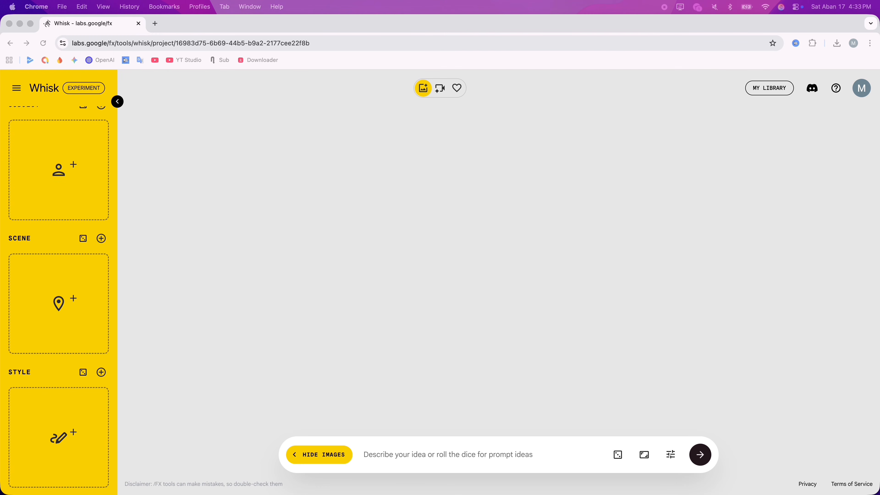
Step: Add two photos of different women from the computer as subject images
click(93, 36)
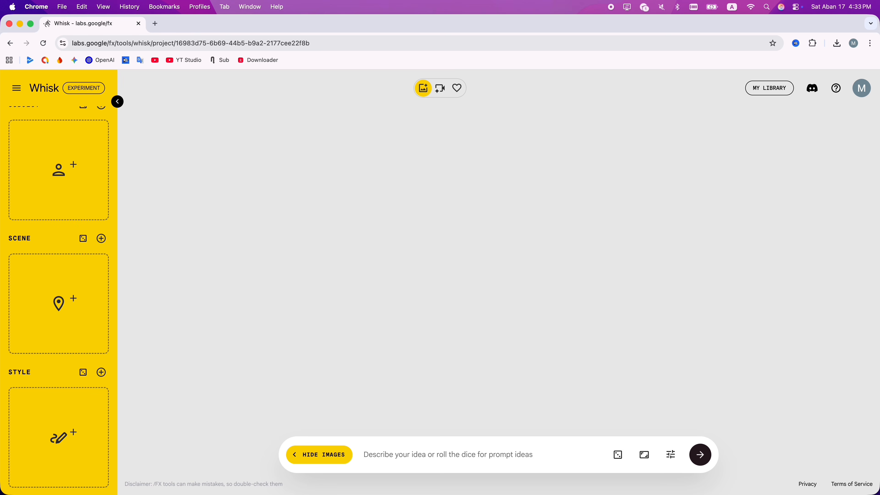
drag(89, 202, 66, 193)
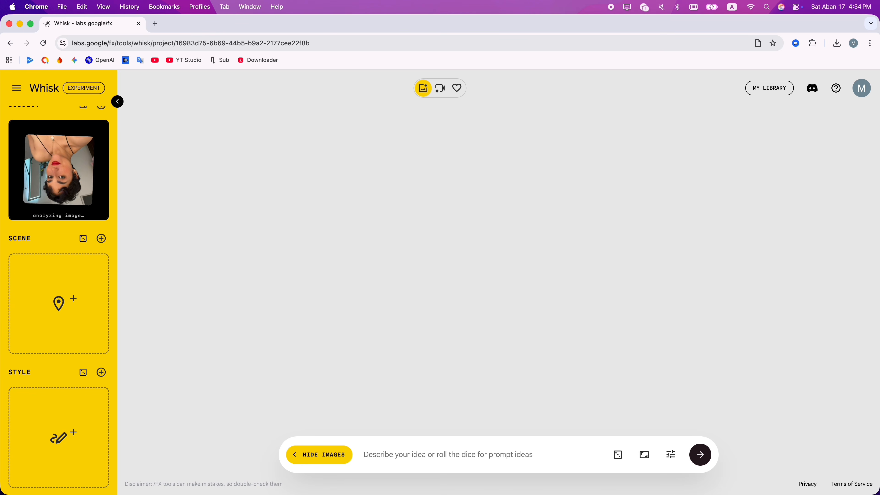
drag(49, 298, 50, 277)
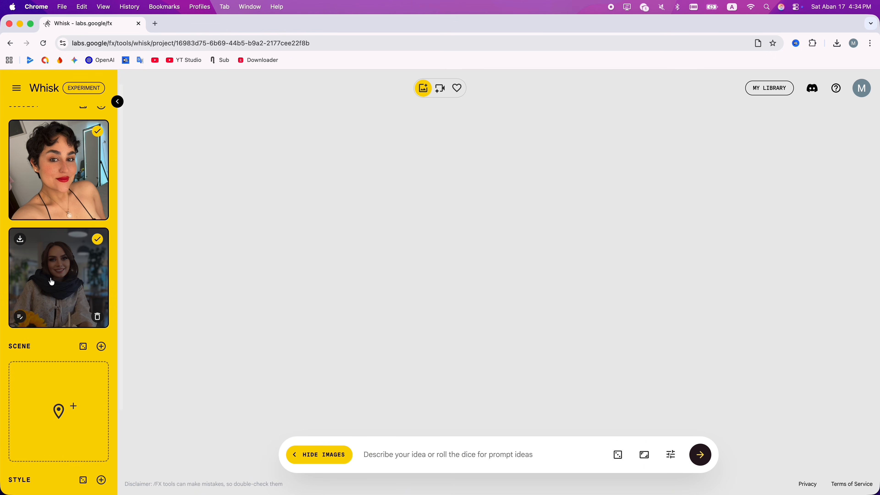
Step: Edit the second subject photo with the instruction "Remove her scarf" and choose the uppermost version in its history
click(20, 316)
click(405, 435)
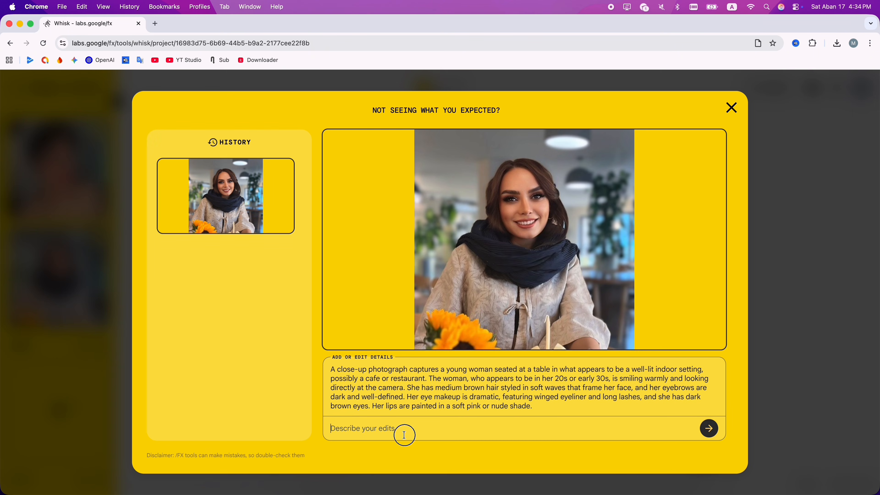
text(Remove her scarf)
key(Return)
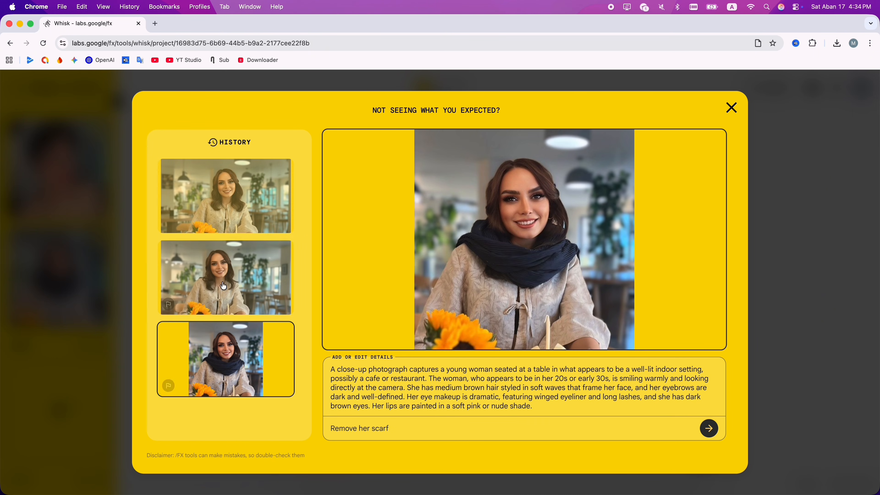
click(237, 203)
Step: Edit the scarf-free version with "Wear her a red club dress" and choose the second of the new results
triple_click(397, 421)
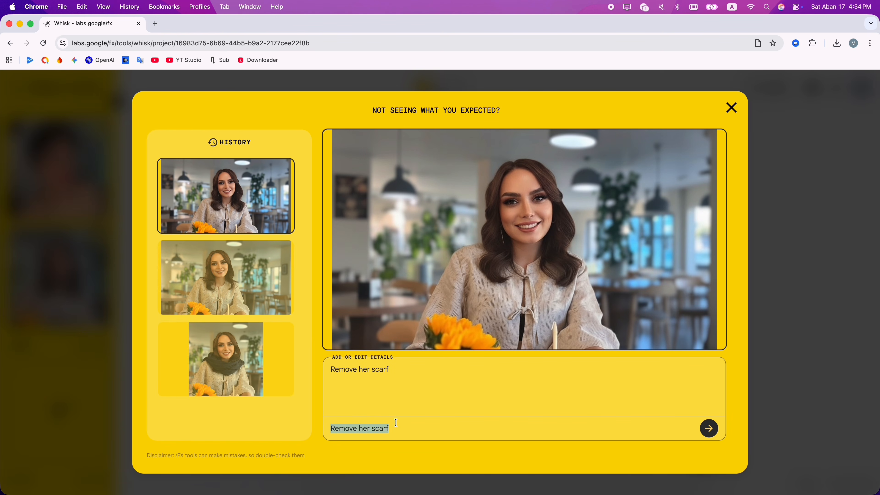
text(Wear her a red club dress)
key(Return)
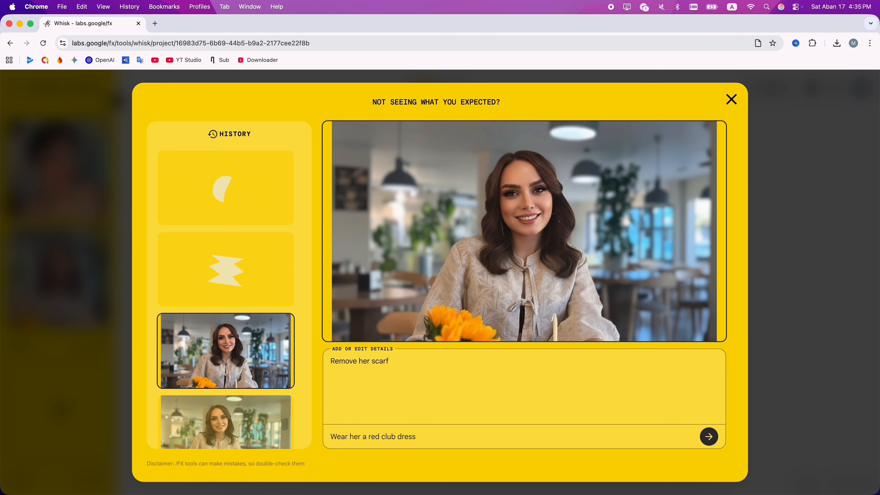
click(164, 263)
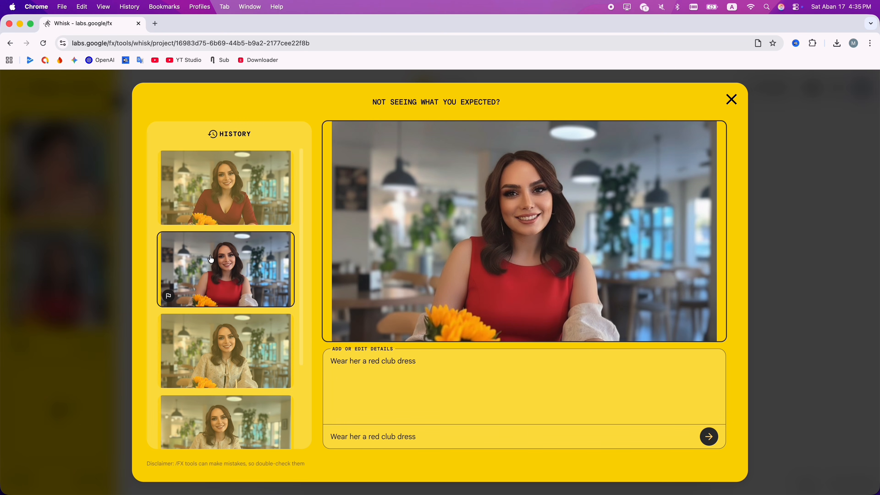
Step: Add club.jpg as the scene image and create images with the prompt "They are looking at camera and laughing"
click(739, 102)
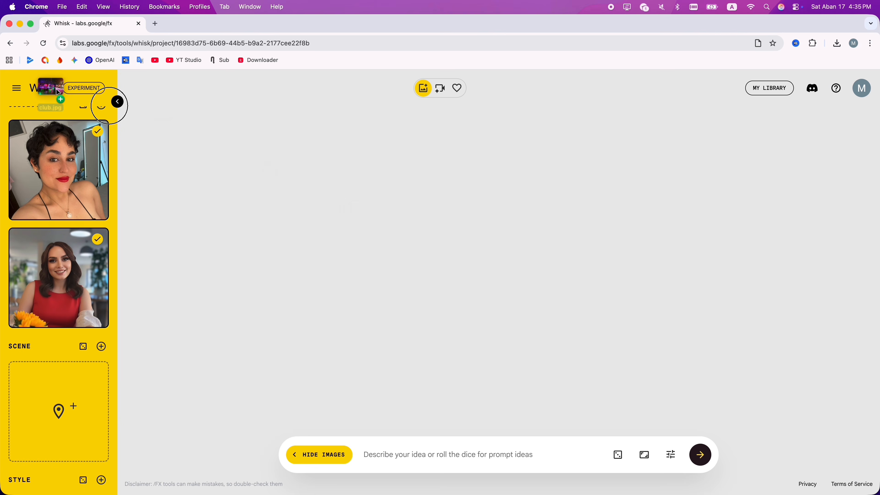
drag(109, 106, 65, 408)
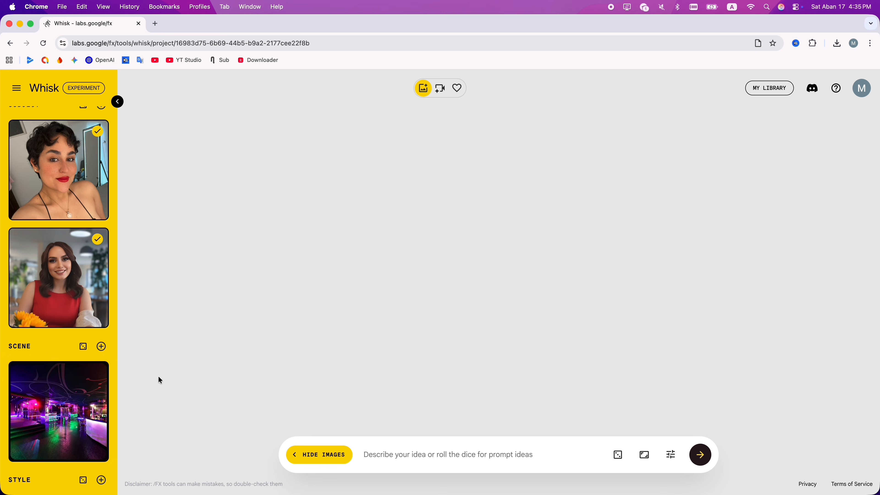
click(398, 453)
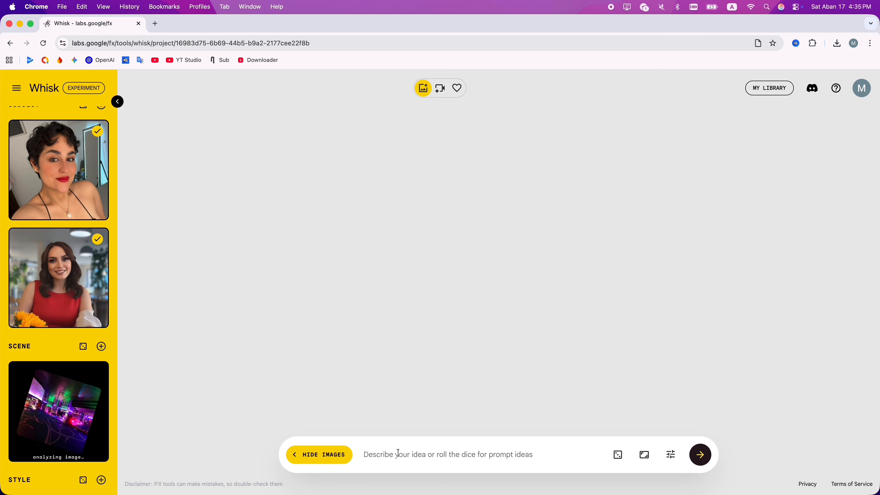
text(They are looking at came)
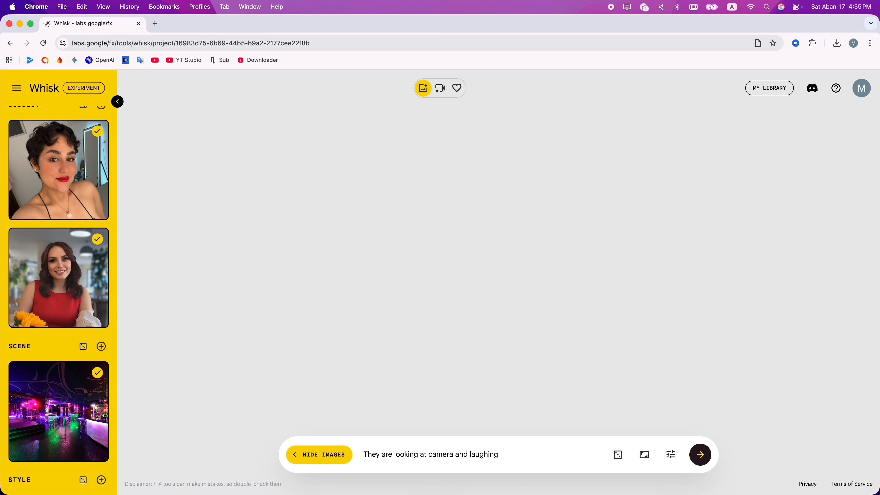
text(ra and laughing)
key(Return)
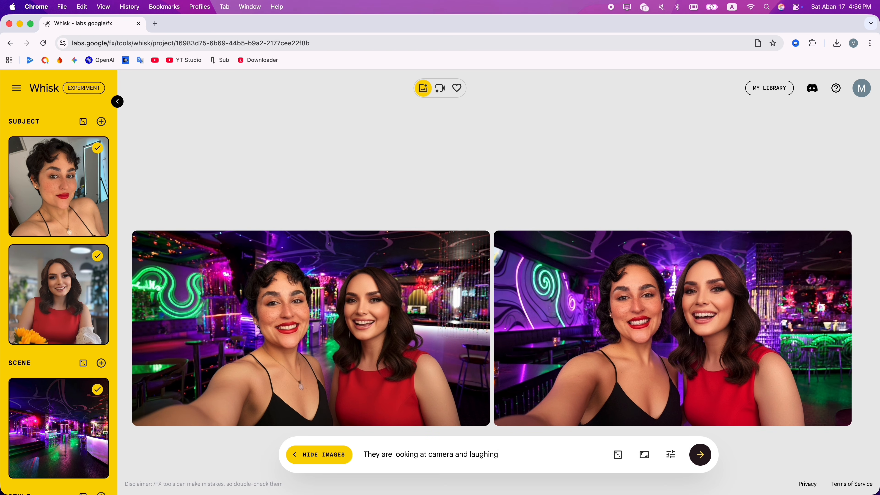
Step: Add the anime characters picture from the computer as the style image and create new images with the same prompt
scroll(59, 294, down, 4)
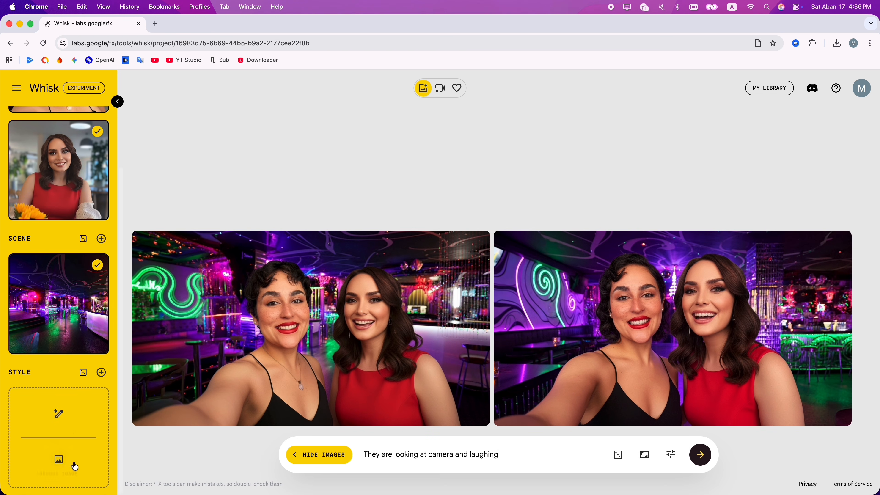
drag(7, 378, 58, 437)
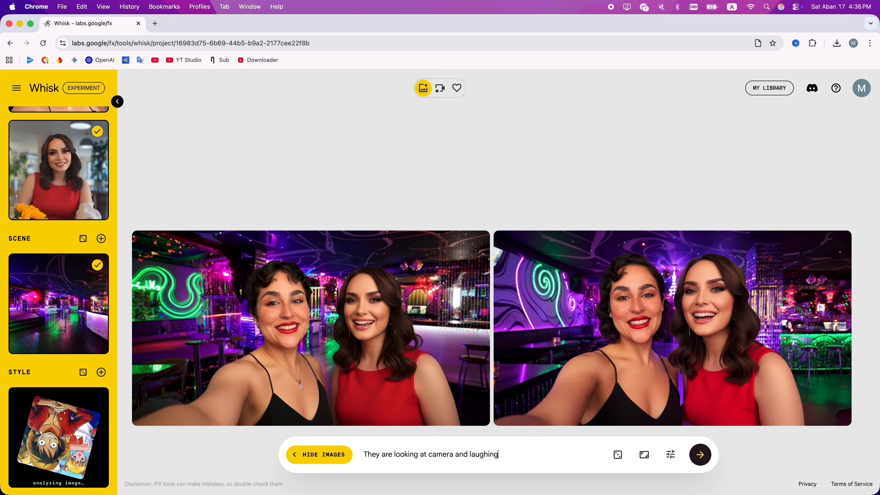
click(700, 455)
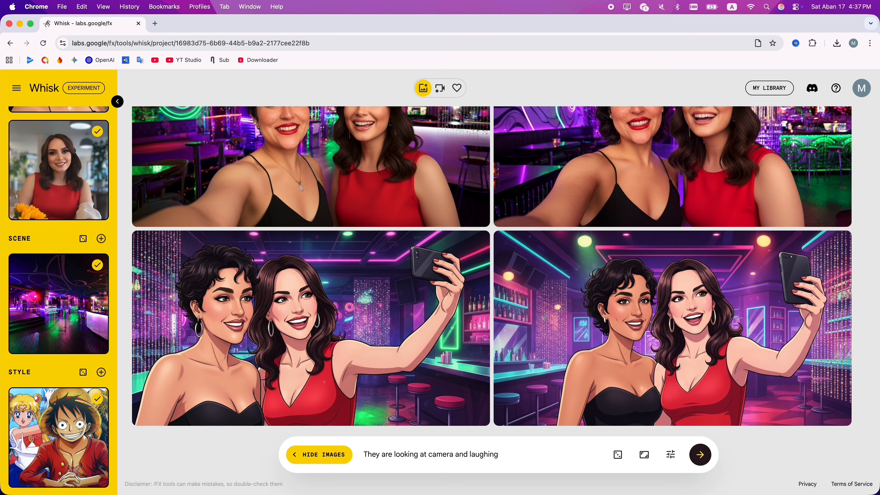
Step: Animate the first photorealistic club selfie with the prompt "They are happy and dnacing"
mouse_move(539, 251)
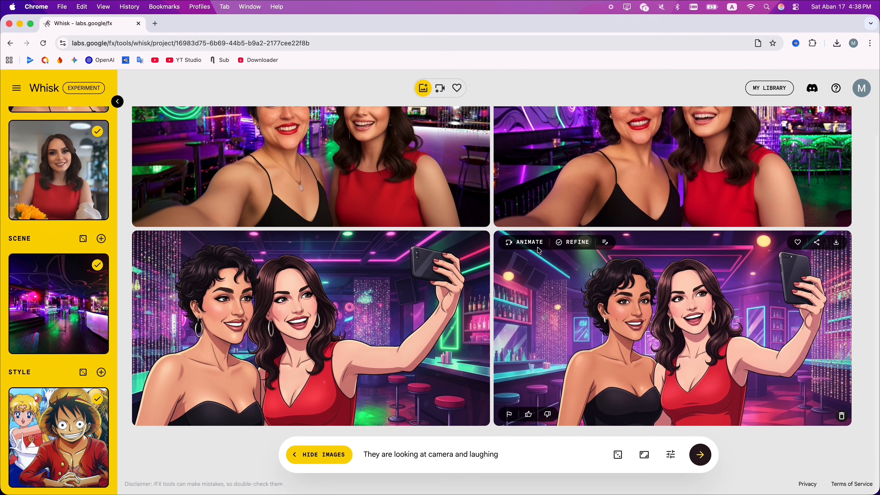
scroll(173, 117, up, 2)
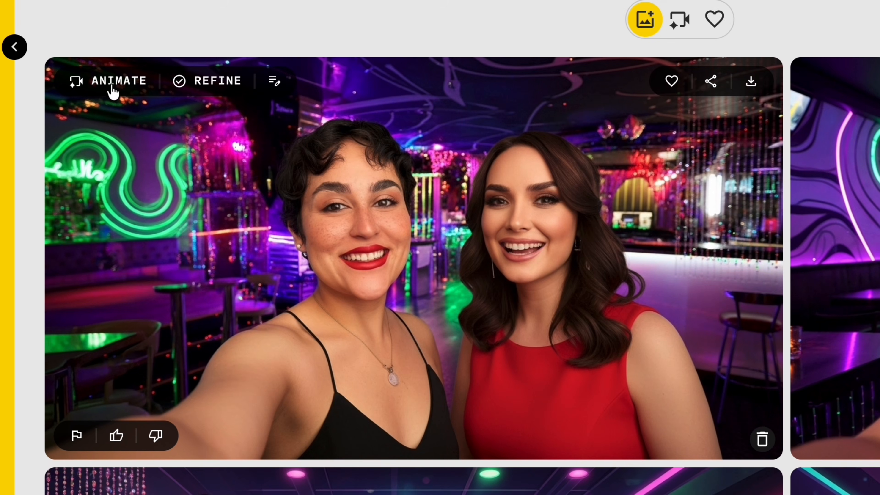
click(164, 120)
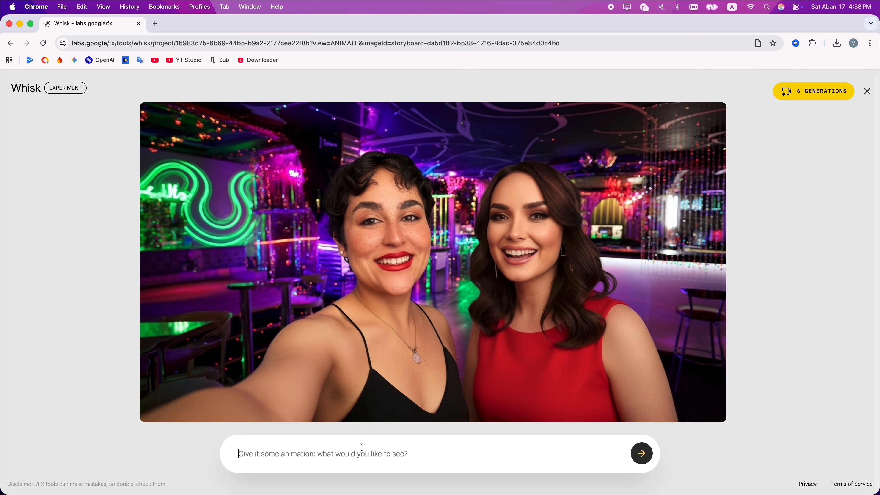
text(They are happy)
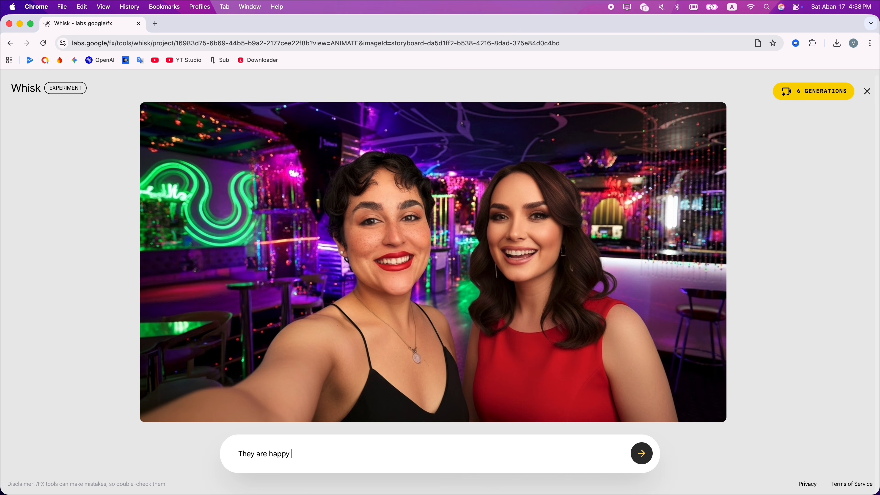
text( and dnacing)
key(Return)
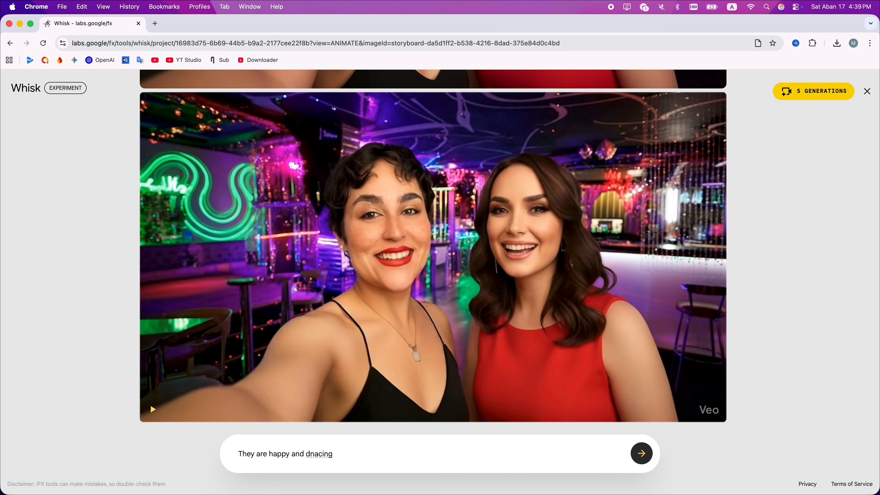
mouse_move(171, 395)
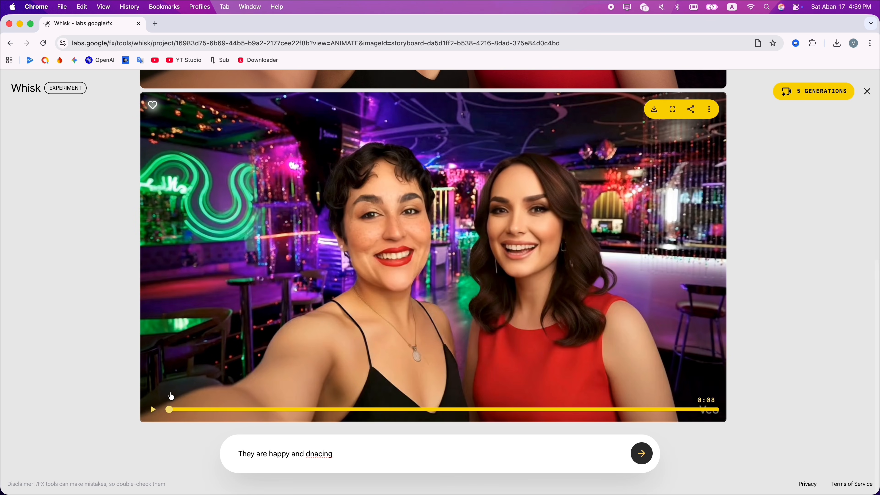